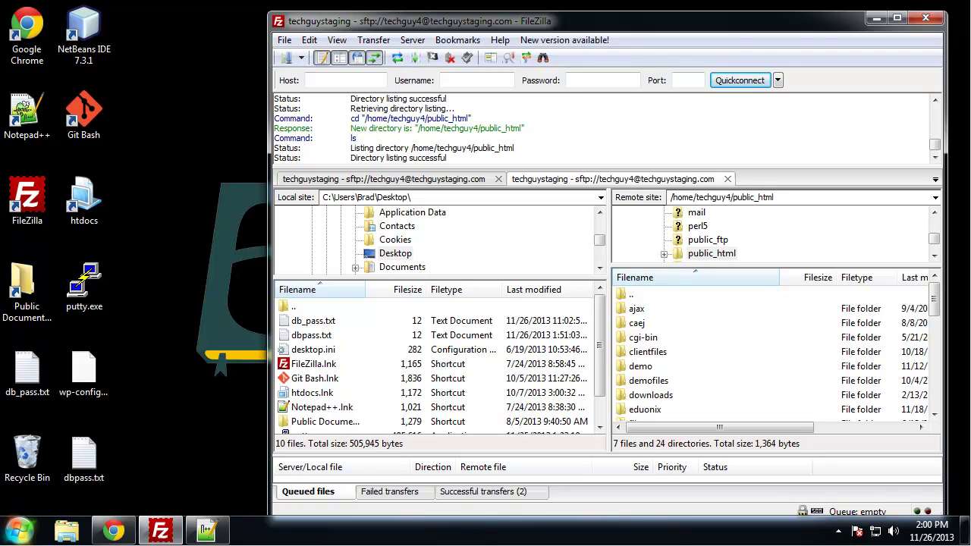
- Switch to Chrome and open the Download WordPress page of wordpress.org in a new tab
left_click(110, 533)
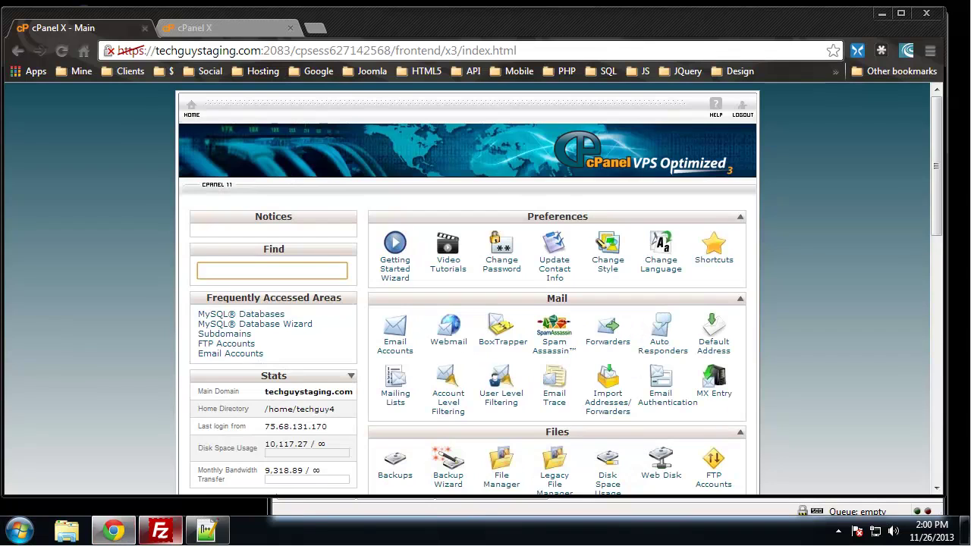
left_click(315, 28)
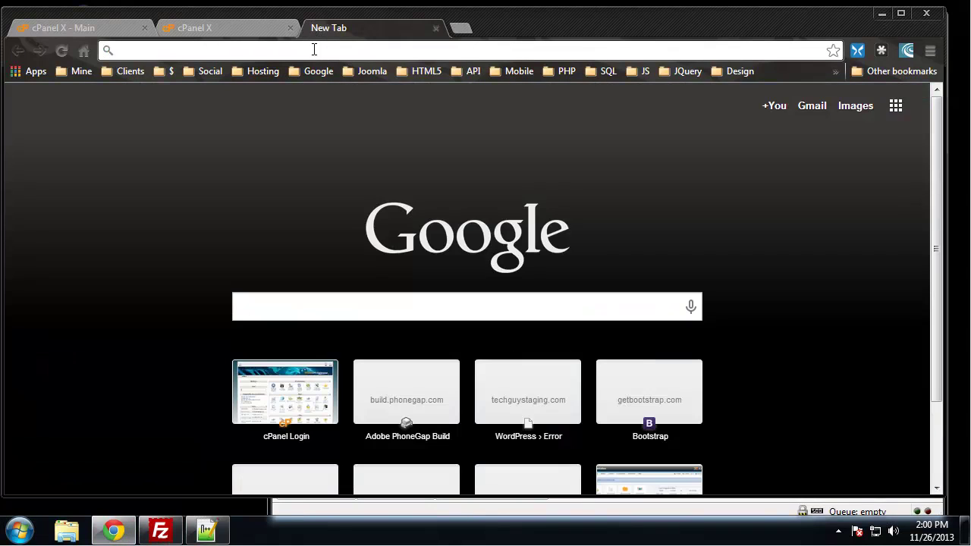
type("wordpre")
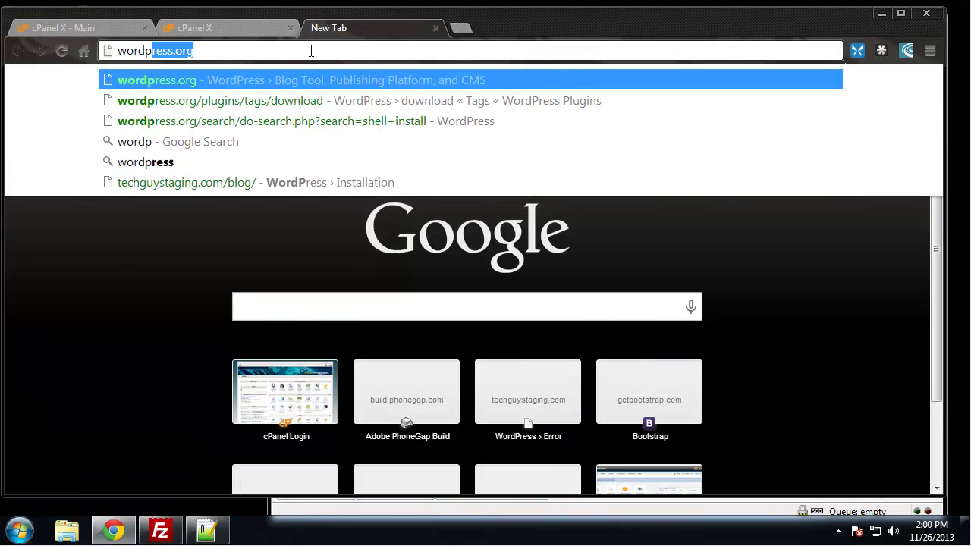
type("ss.org")
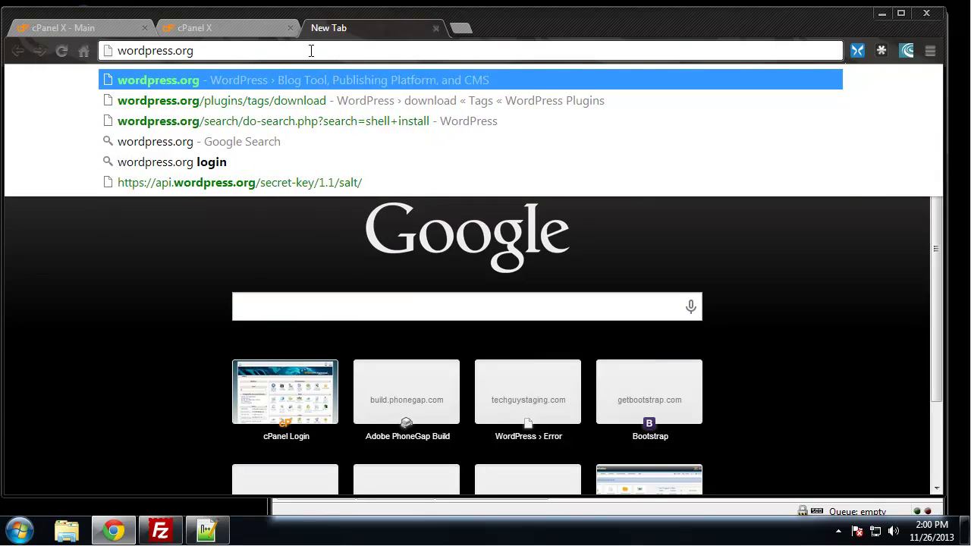
key("Return")
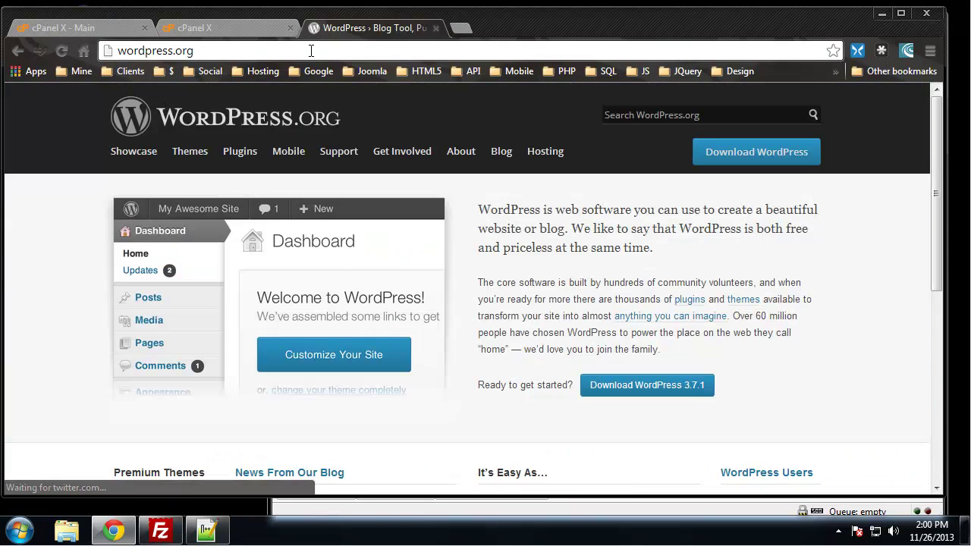
left_click(747, 158)
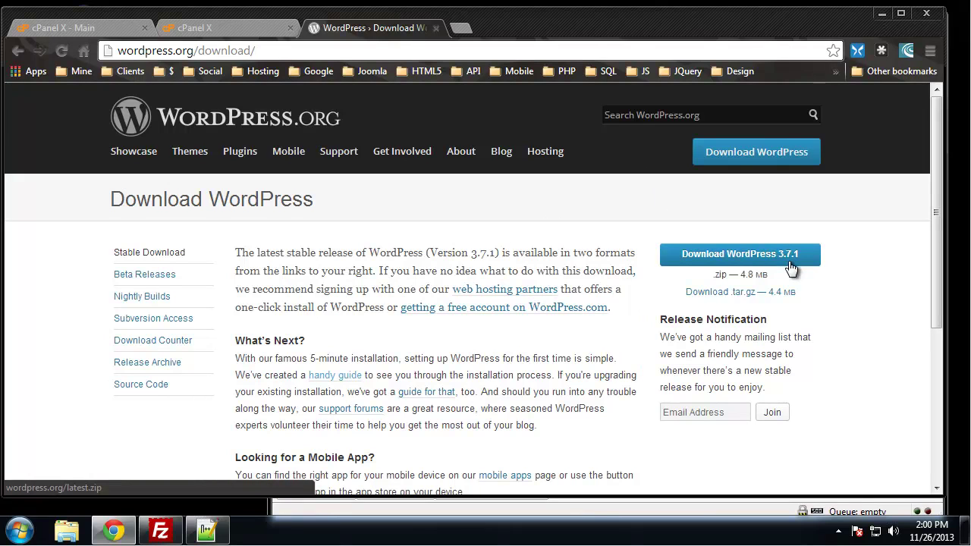
- Download the WordPress 3.7.1 zip to the Downloads folder as wordpress-3.7.1.zip, replacing the existing file
left_click(716, 256)
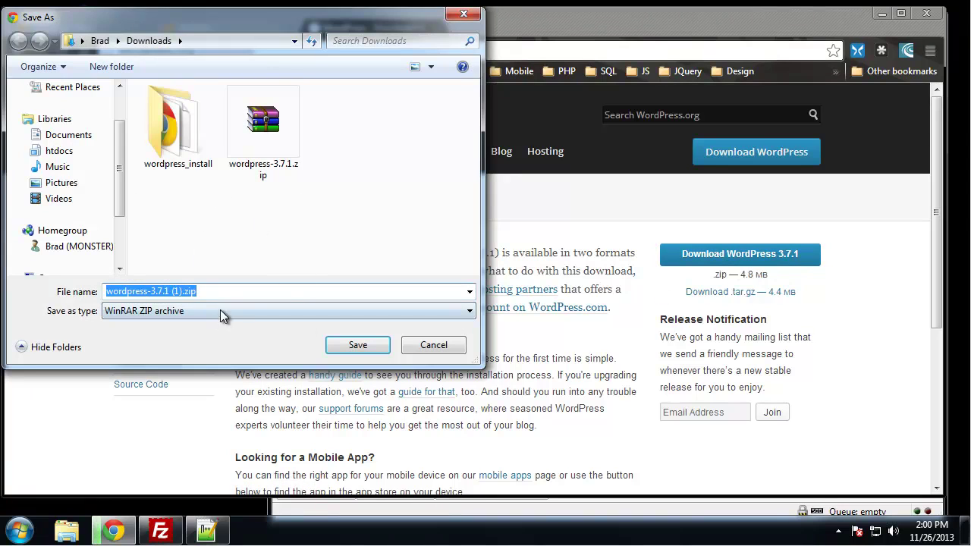
left_click(255, 147)
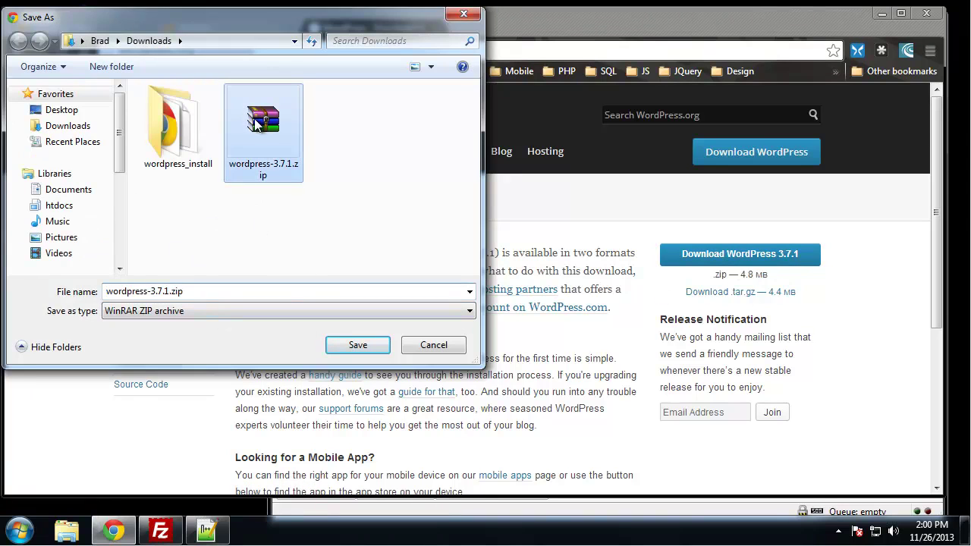
left_click(358, 346)
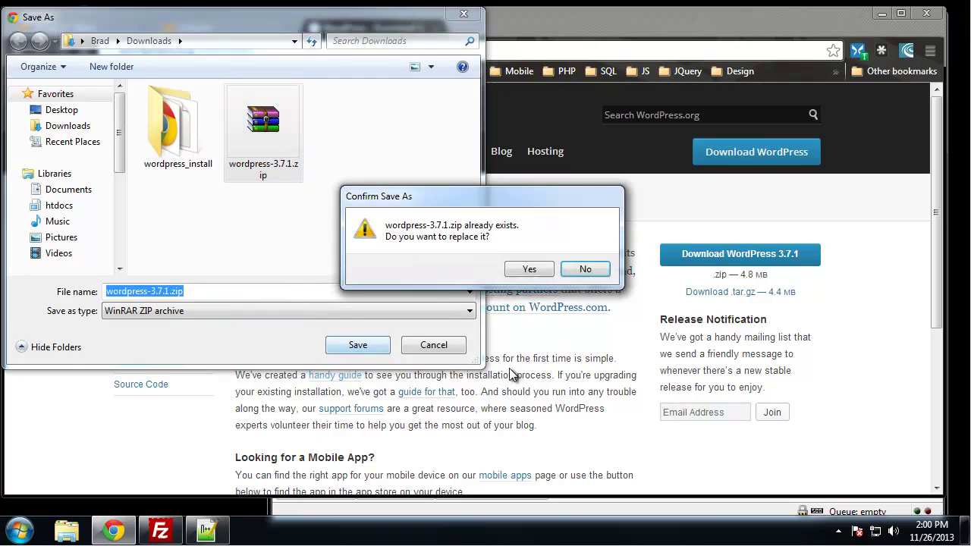
left_click(541, 269)
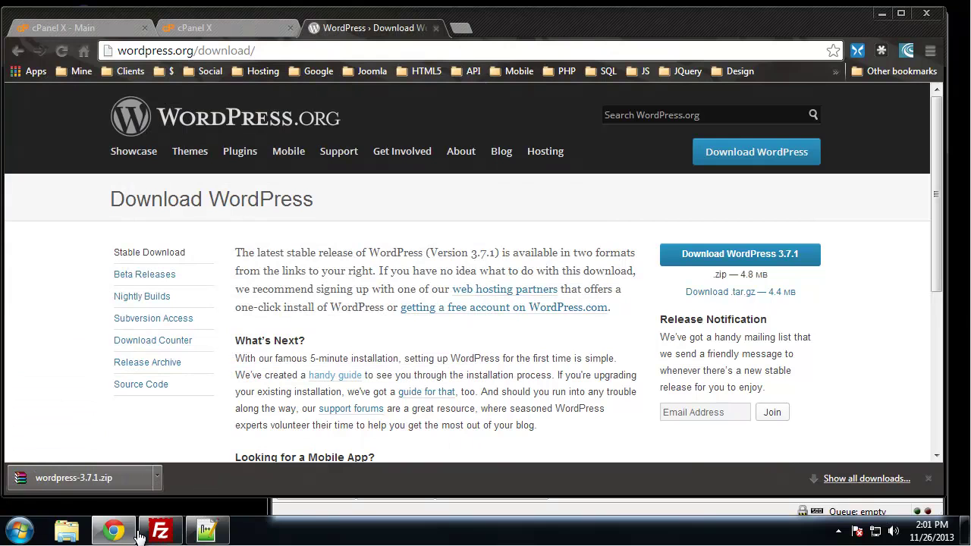
- Show the downloaded archive in its folder and check the contents of the wordpress_install folder
left_click(157, 479)
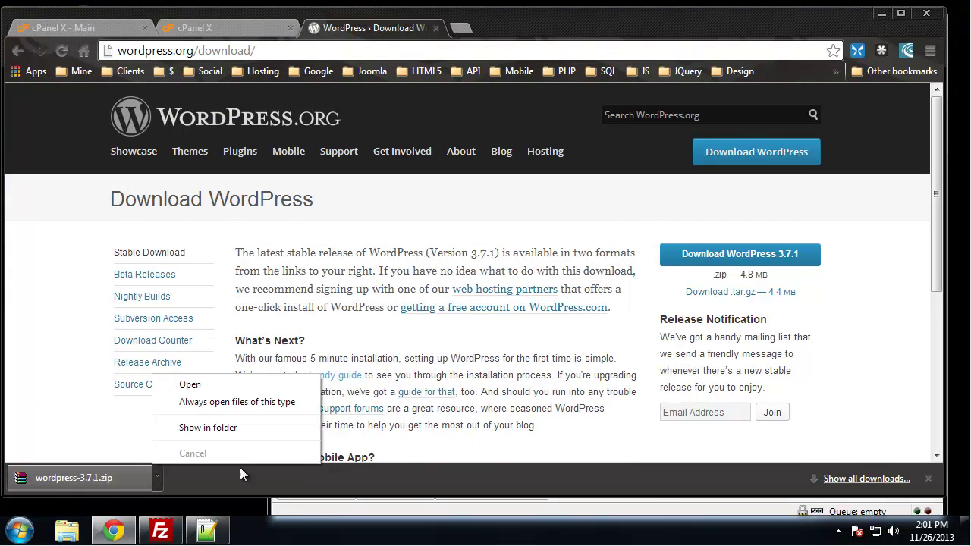
left_click(241, 429)
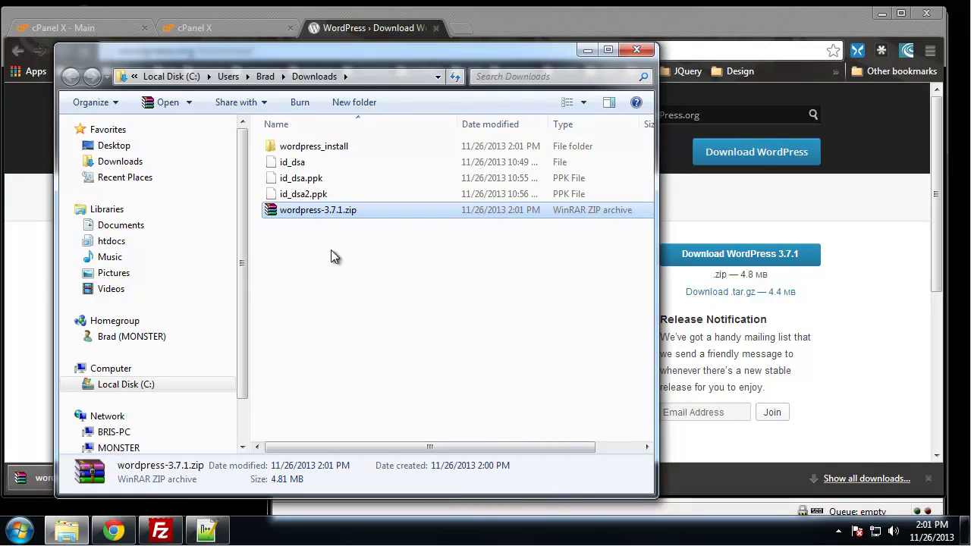
double_click(337, 152)
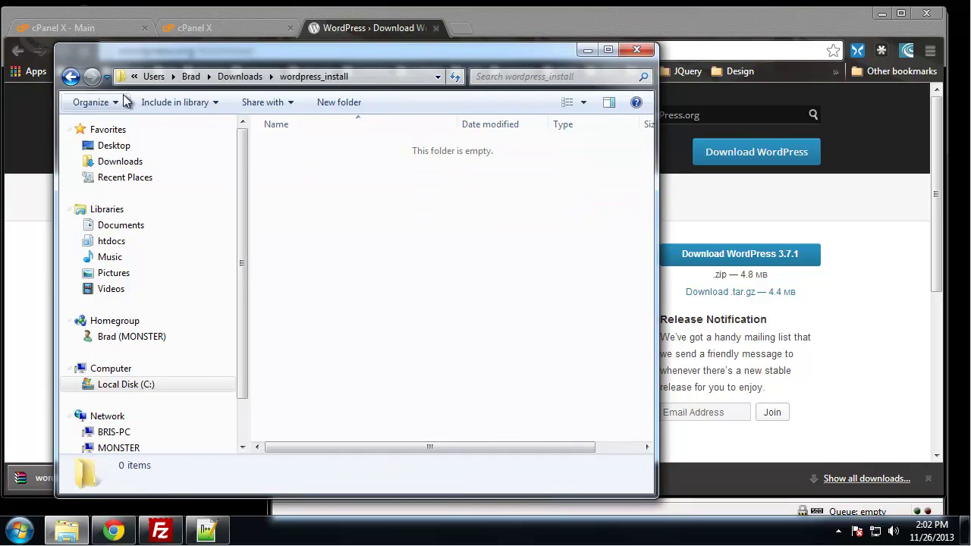
left_click(69, 78)
- Open wordpress-3.7.1.zip in WinRAR beside the Downloads window and enter its wordpress folder
double_click(336, 213)
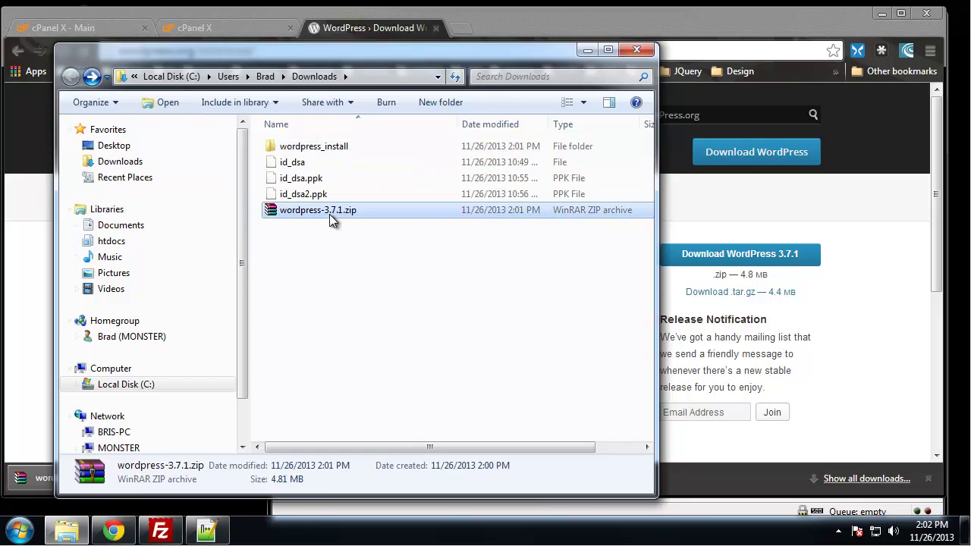
left_click_drag(359, 143, 796, 102)
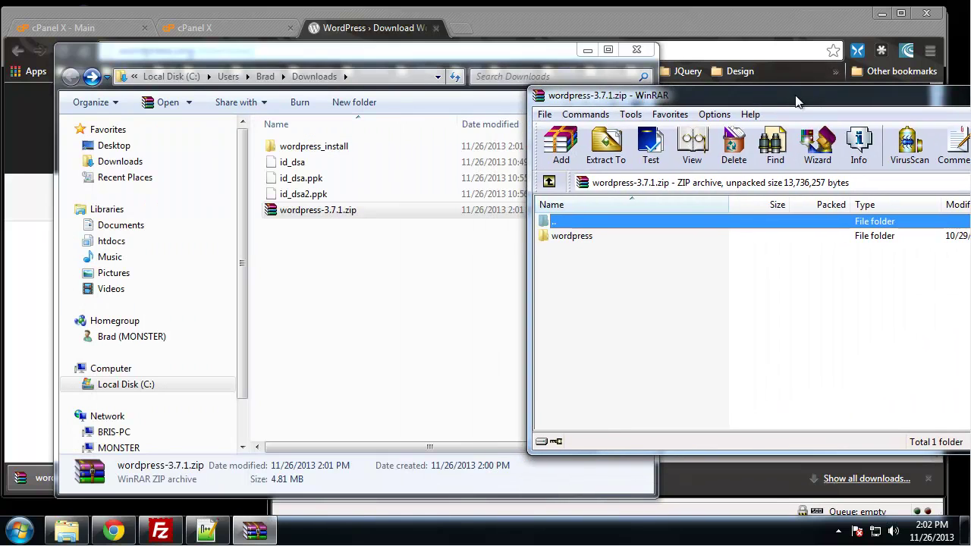
left_click(611, 238)
double_click(577, 235)
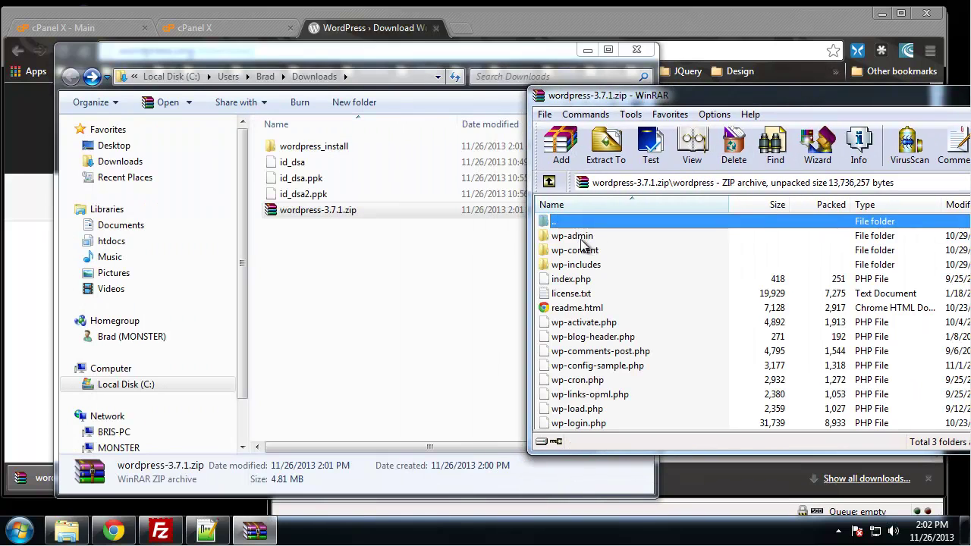
- Extract all files and folders from the archive's wordpress folder into the wordpress_install folder
scroll(621, 301, "down", 2)
key("ctrl+a")
scroll(618, 379, "up", 2)
left_click_drag(710, 334, 334, 152)
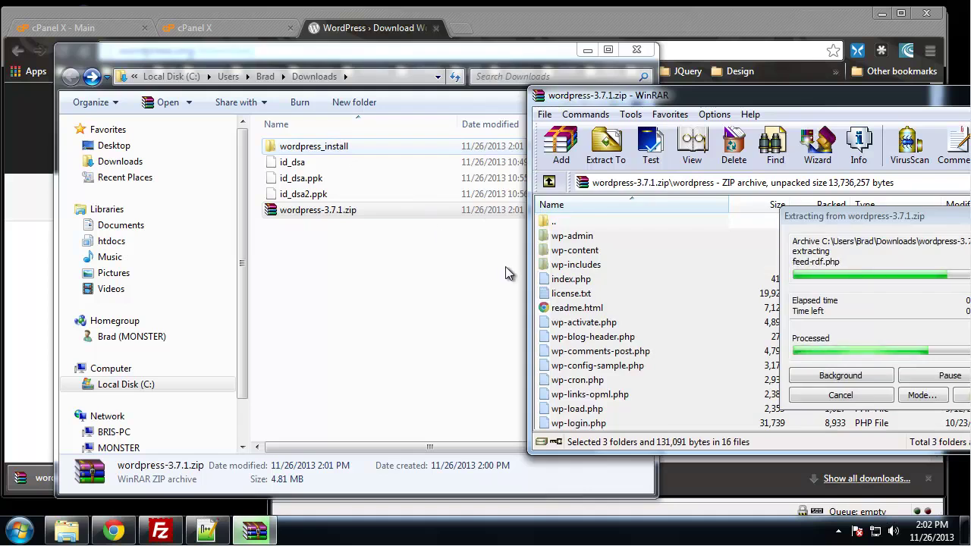
- Open the wordpress_install folder with the extracted files and close the WinRAR archive window
double_click(329, 147)
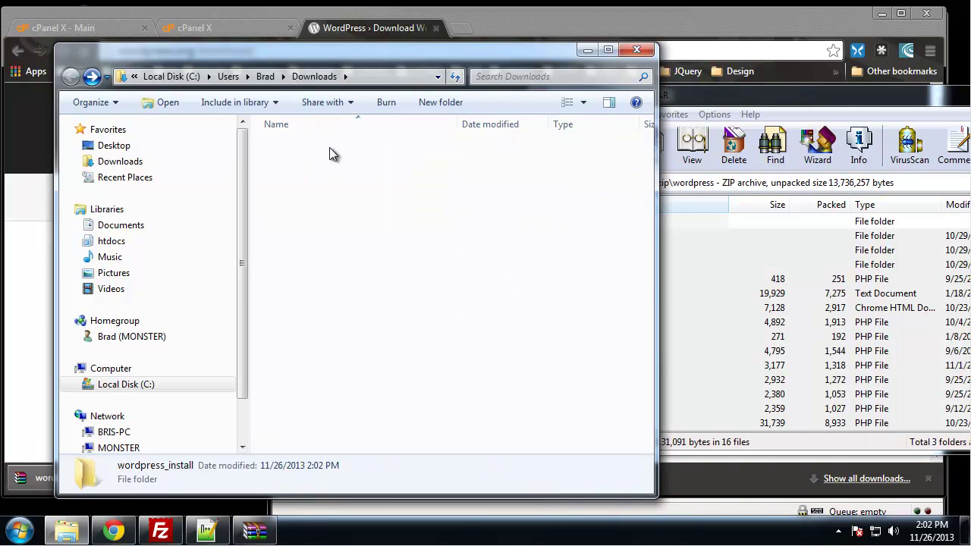
left_click(839, 90)
left_click(540, 103)
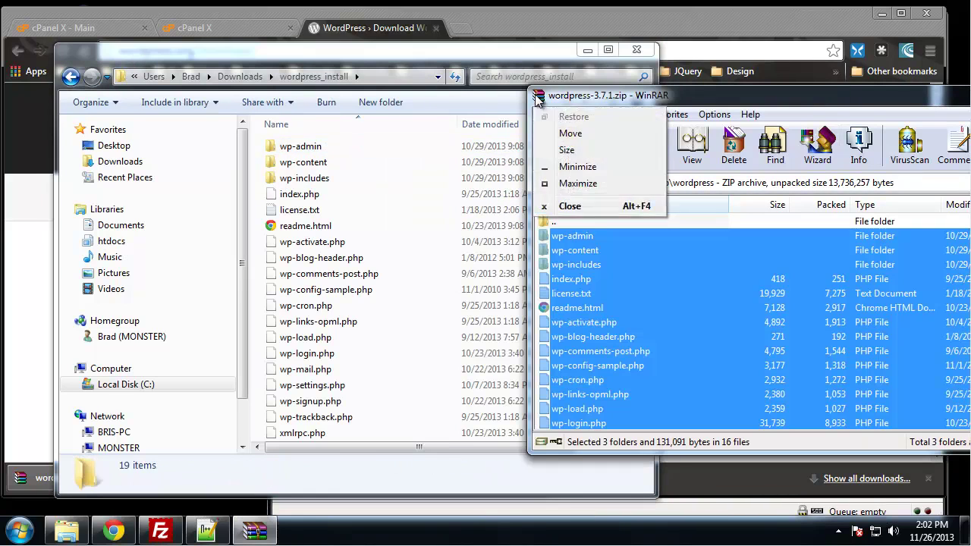
left_click(567, 203)
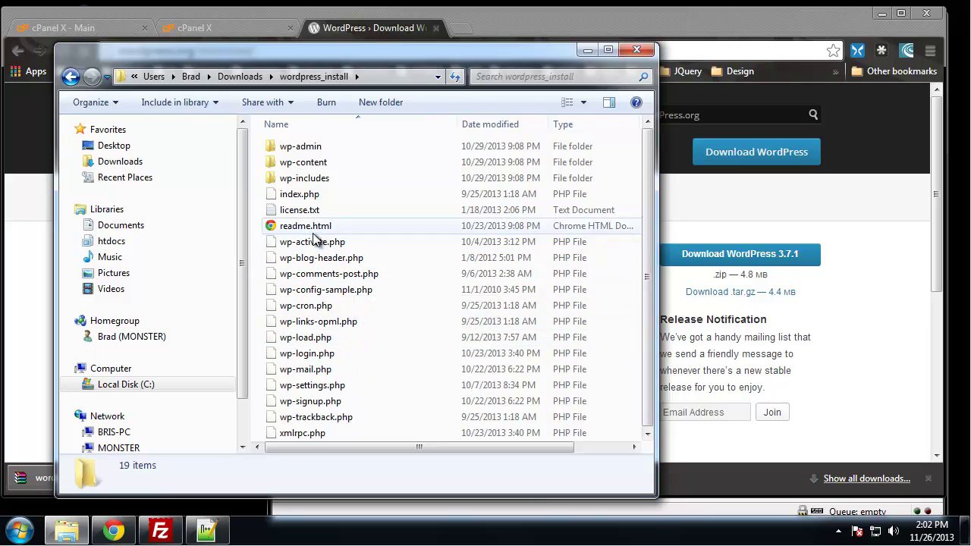
- Rename wp-config-sample.php in the wordpress_install folder to wp-config.php
left_click(297, 294)
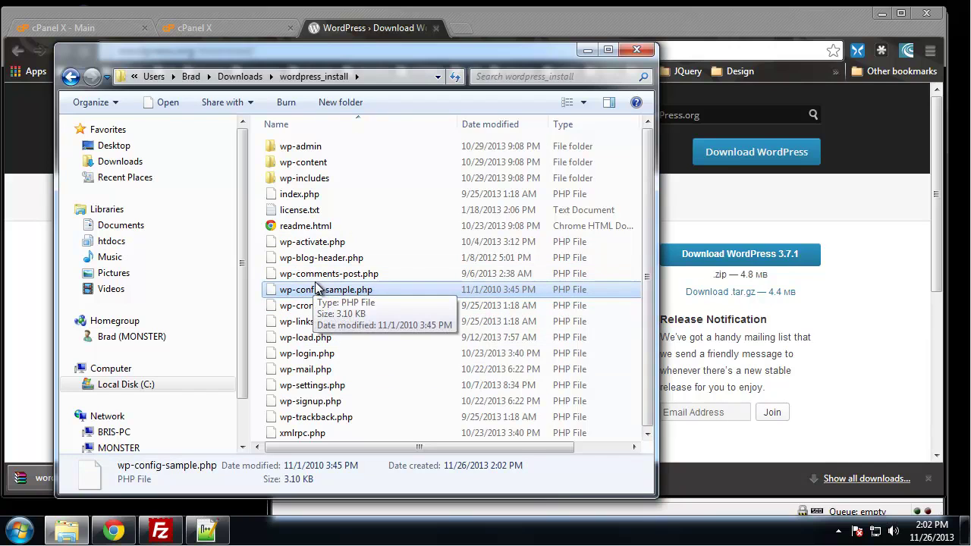
left_click(334, 289)
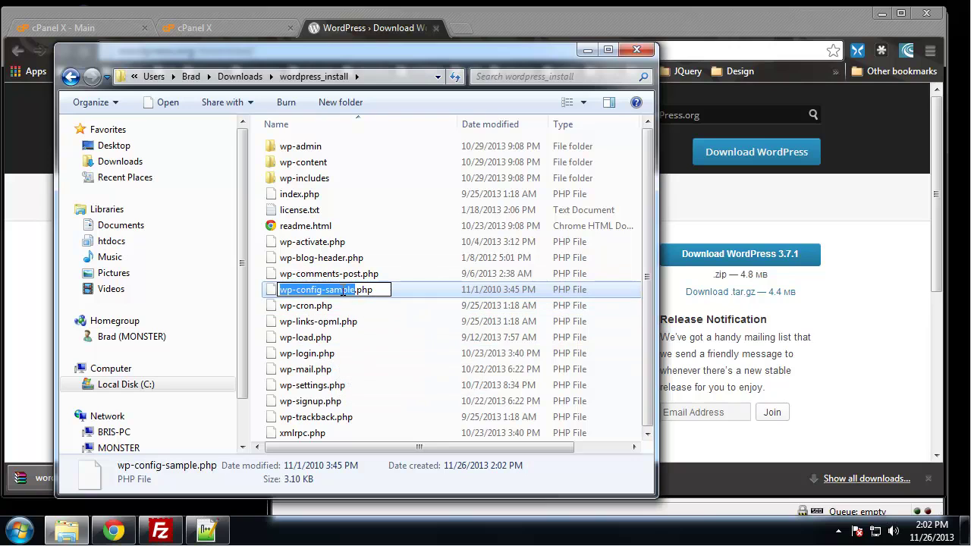
left_click(356, 290)
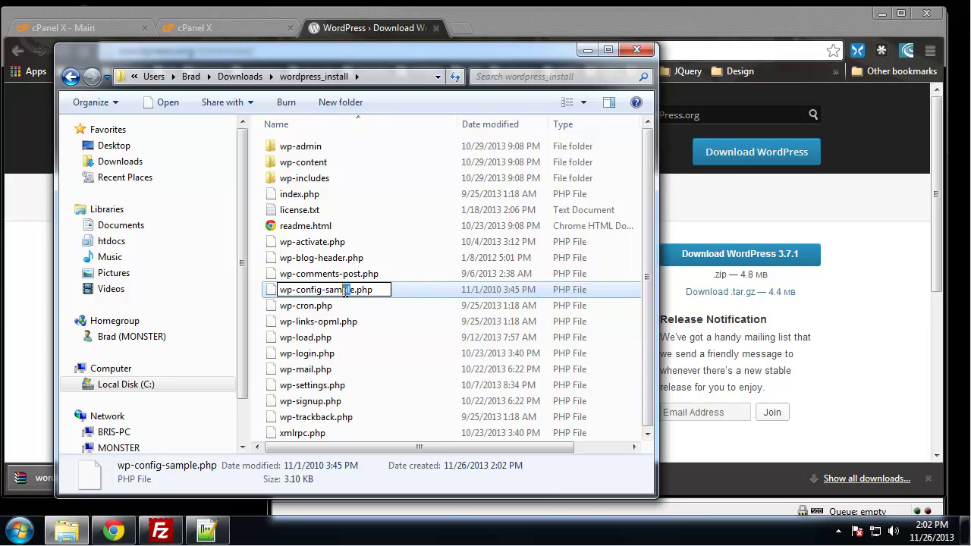
key("BackSpace")
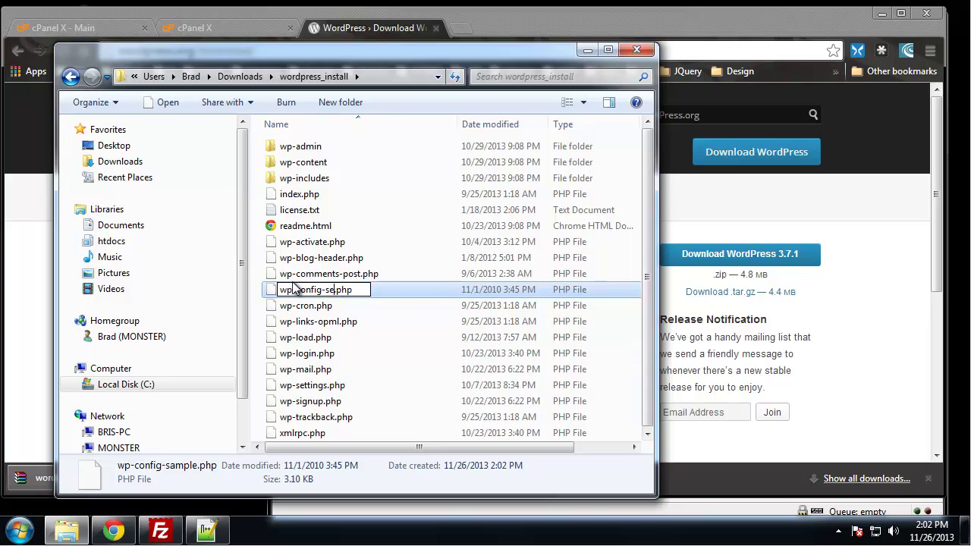
key("Return")
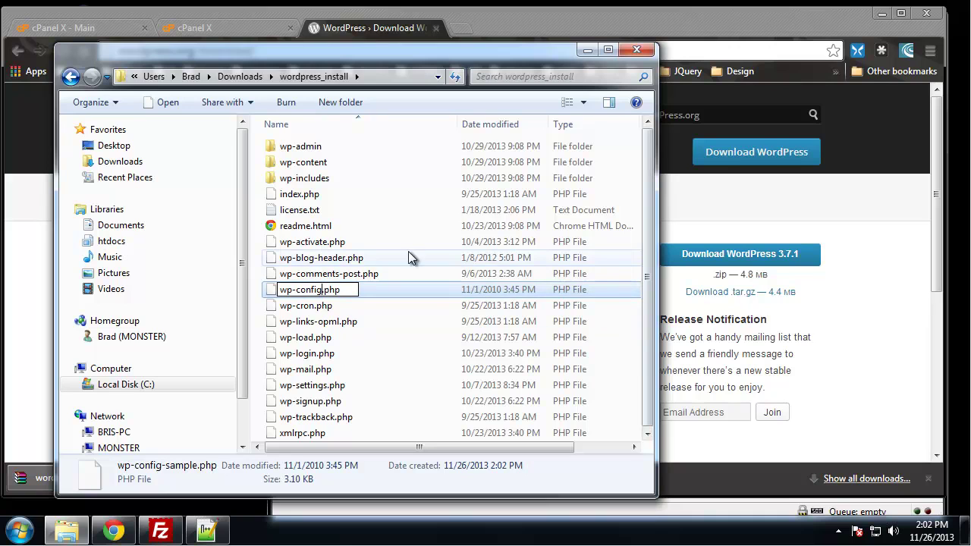
left_click(363, 259)
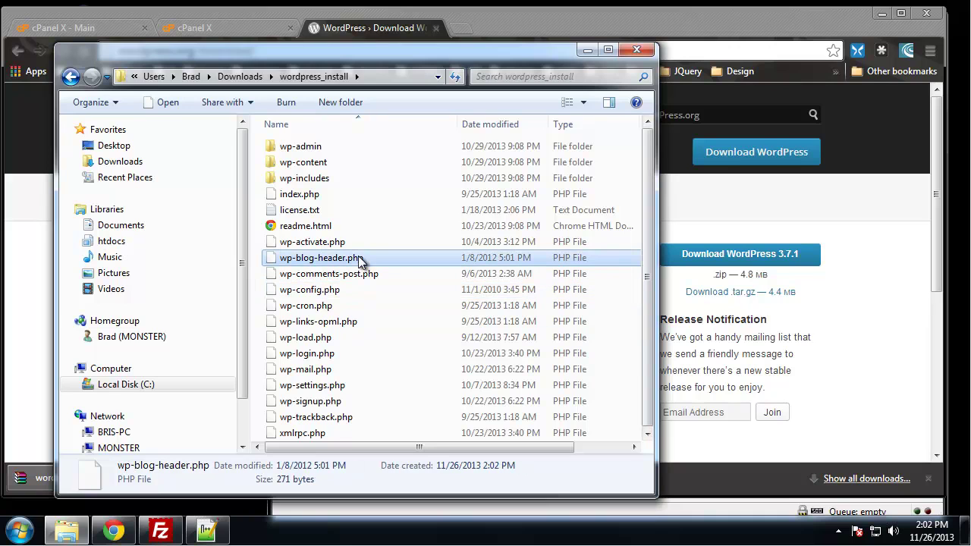
- Open wp-config.php in Notepad++ at the MySQL settings section
left_click(331, 294)
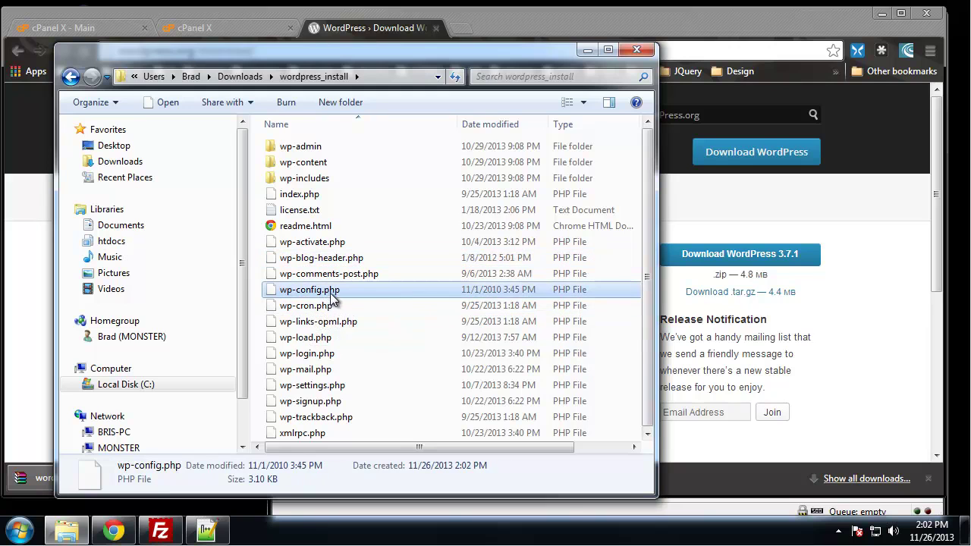
right_click(339, 296)
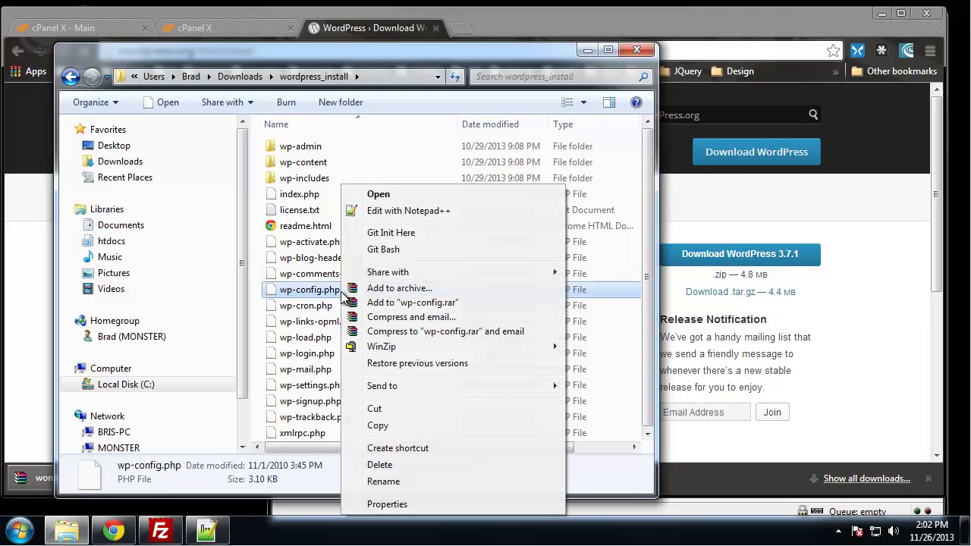
left_click(424, 213)
left_click(379, 185)
scroll(376, 188, "down", 4)
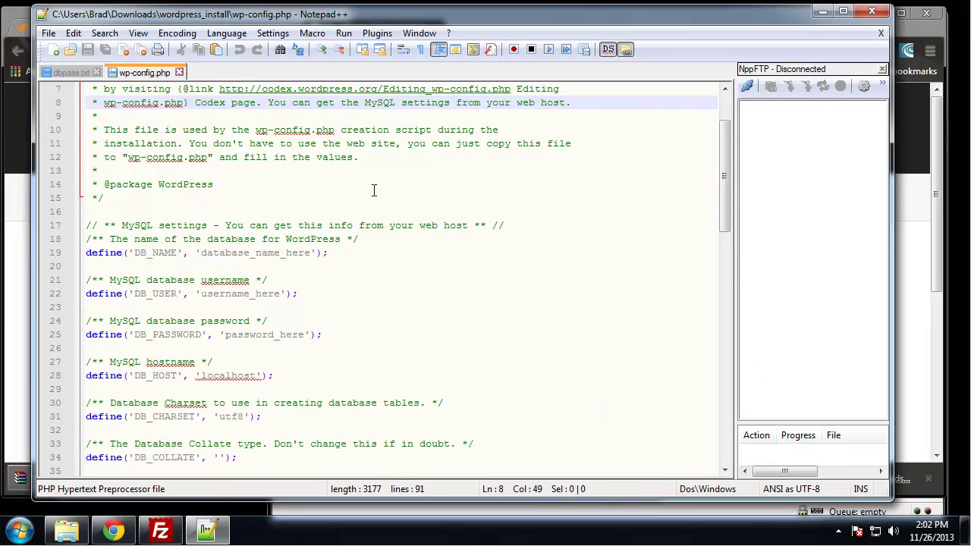
scroll(371, 192, "up", 1)
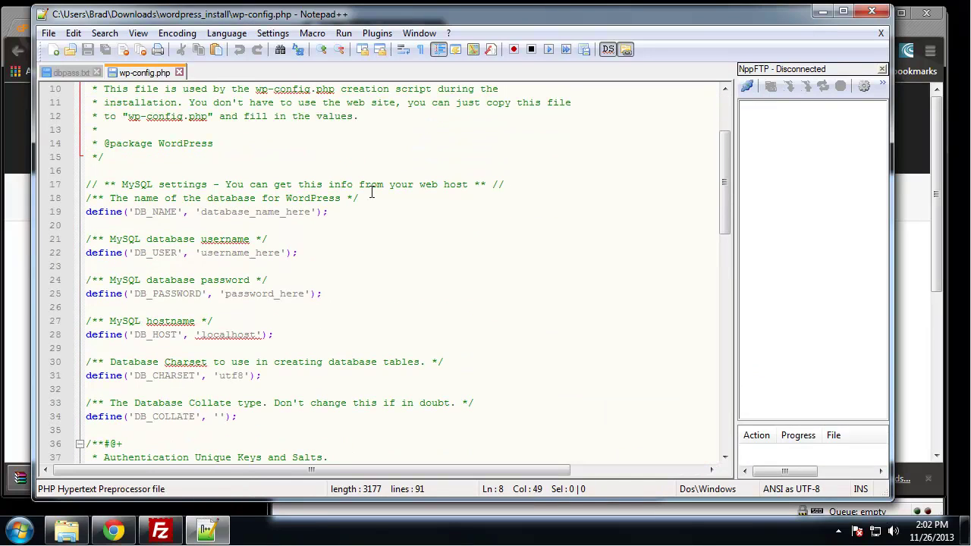
- Replace the DB_NAME placeholder in wp-config.php with the database name techguy4_word234
left_click(295, 267)
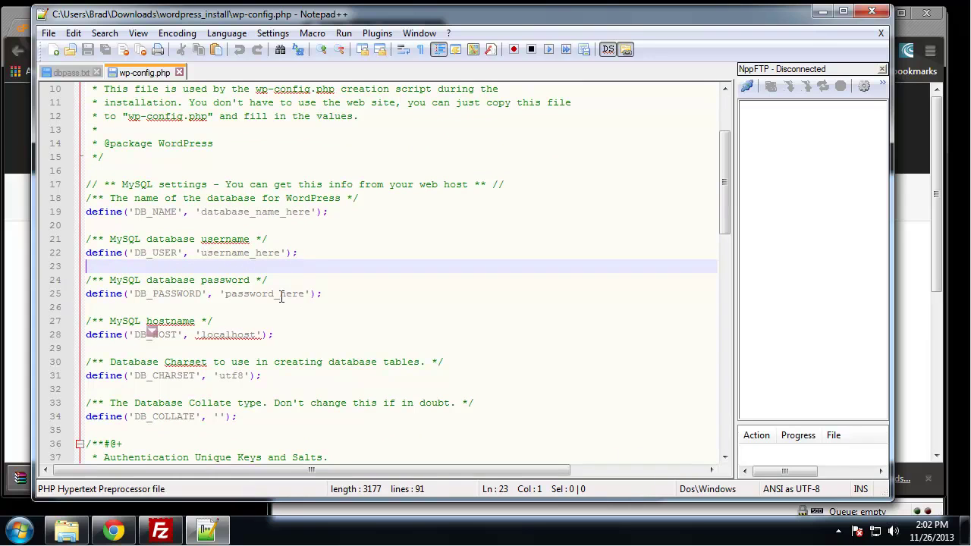
left_click(153, 254)
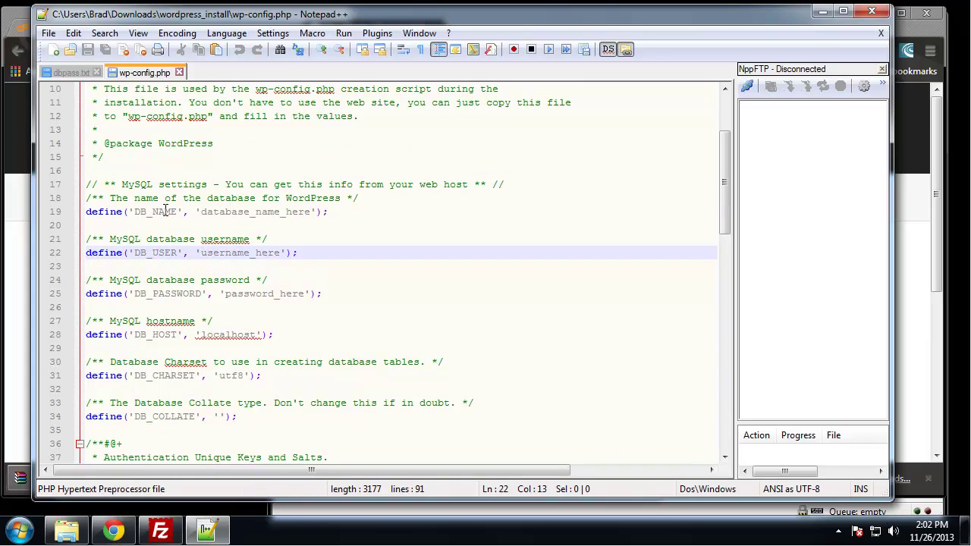
left_click(165, 211)
left_click_drag(311, 213, 202, 211)
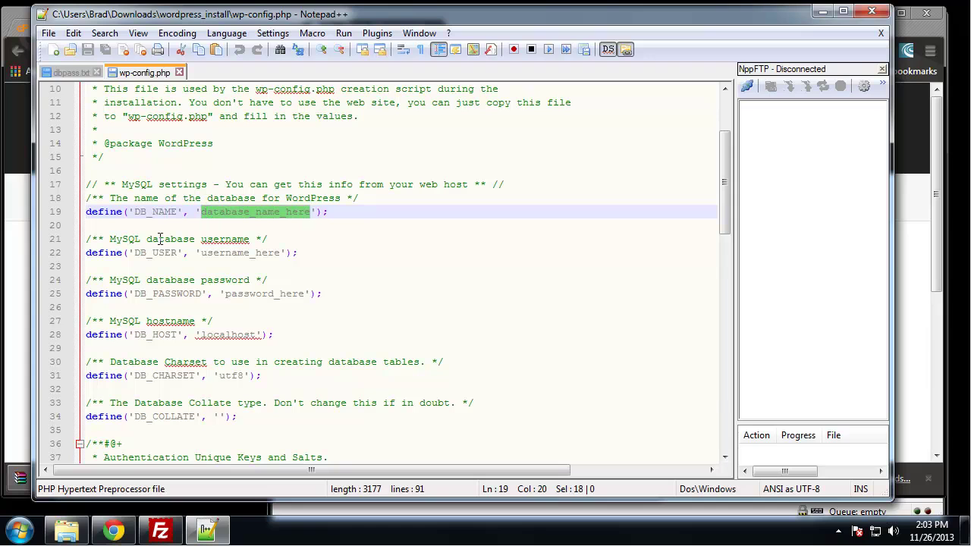
type("techguy4_word234")
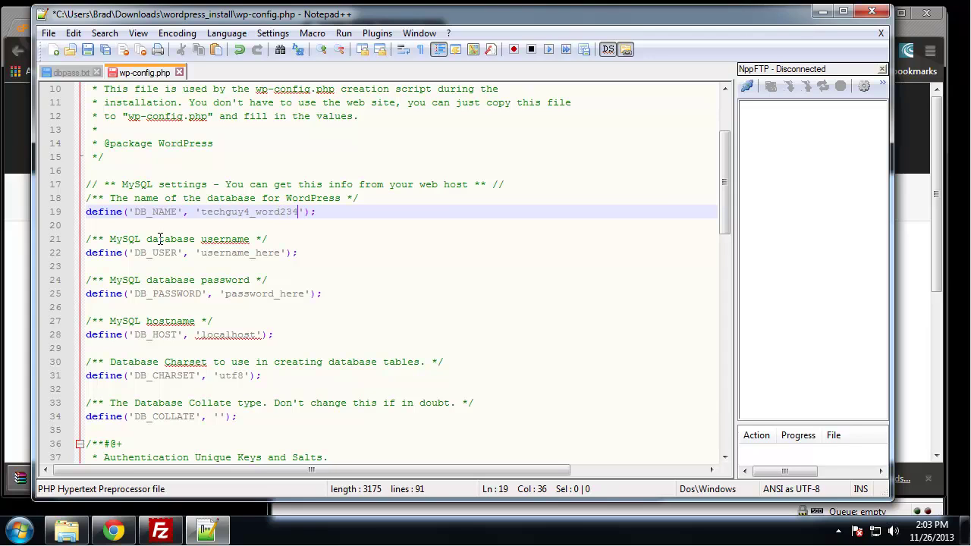
- Switch to cPanel in Chrome and open its MySQL Databases page at the list of current databases
left_click(113, 529)
left_click(221, 29)
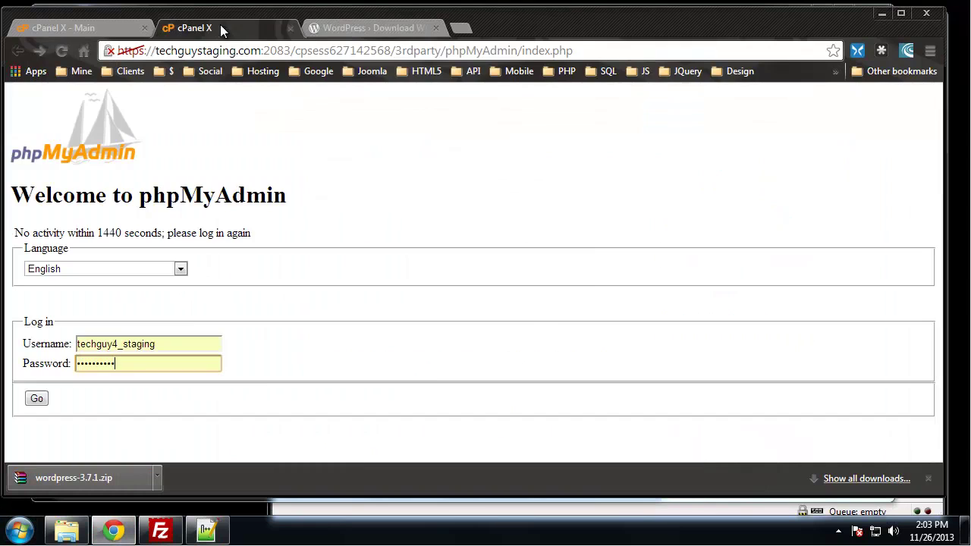
left_click(107, 28)
scroll(337, 216, "down", 8)
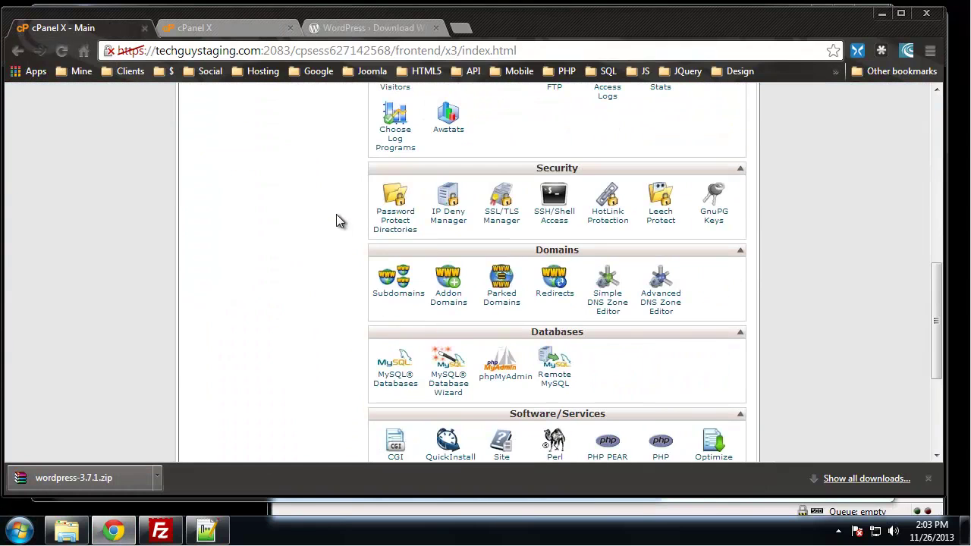
left_click(450, 387)
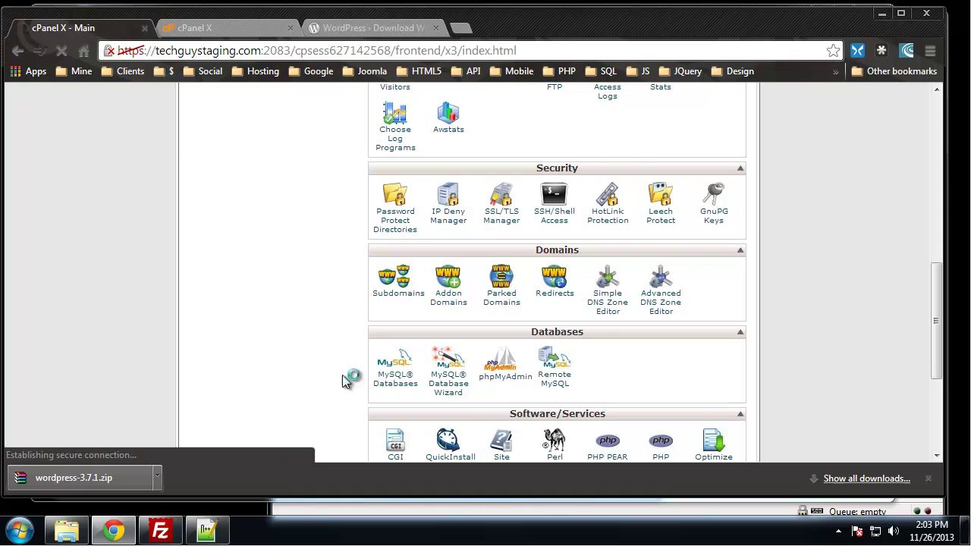
scroll(357, 326, "down", 4)
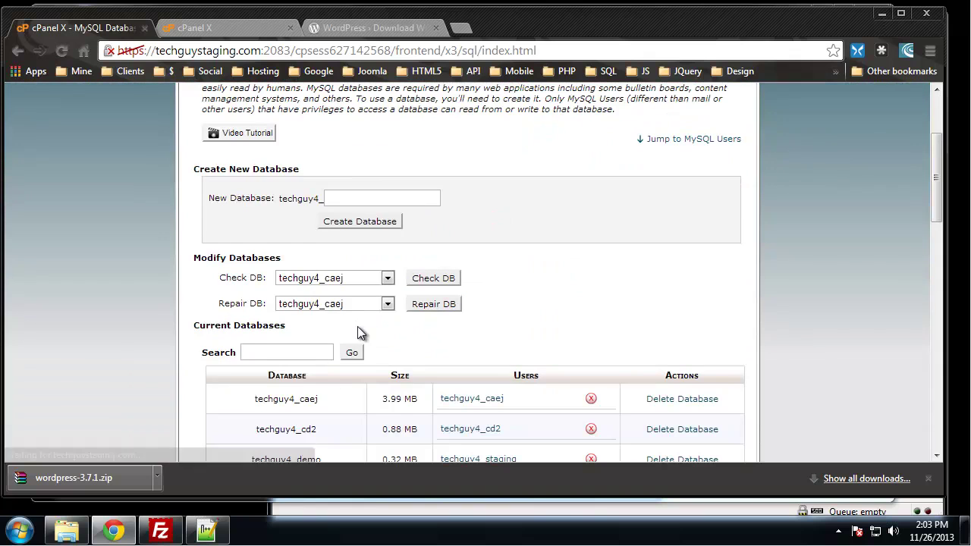
scroll(360, 324, "down", 2)
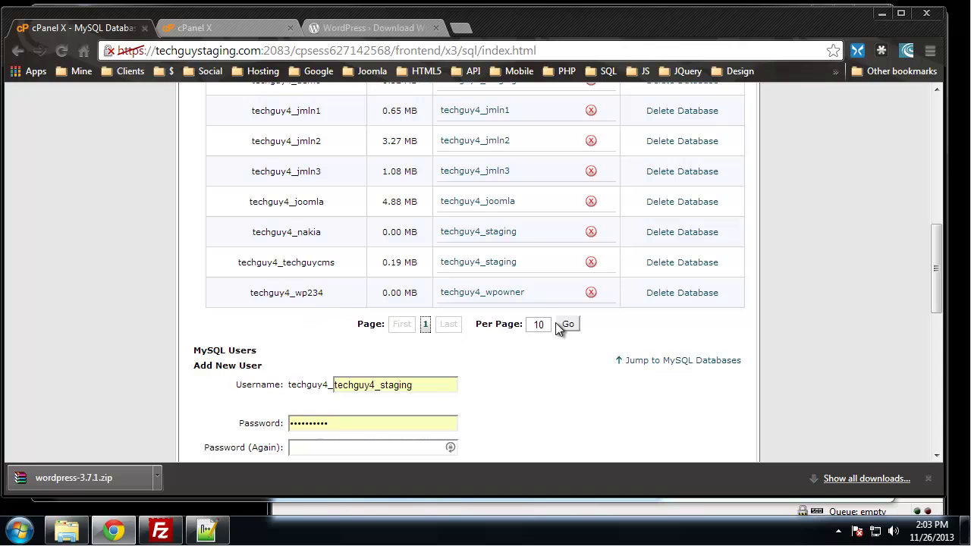
left_click_drag(525, 293, 443, 297)
key("ctrl+c")
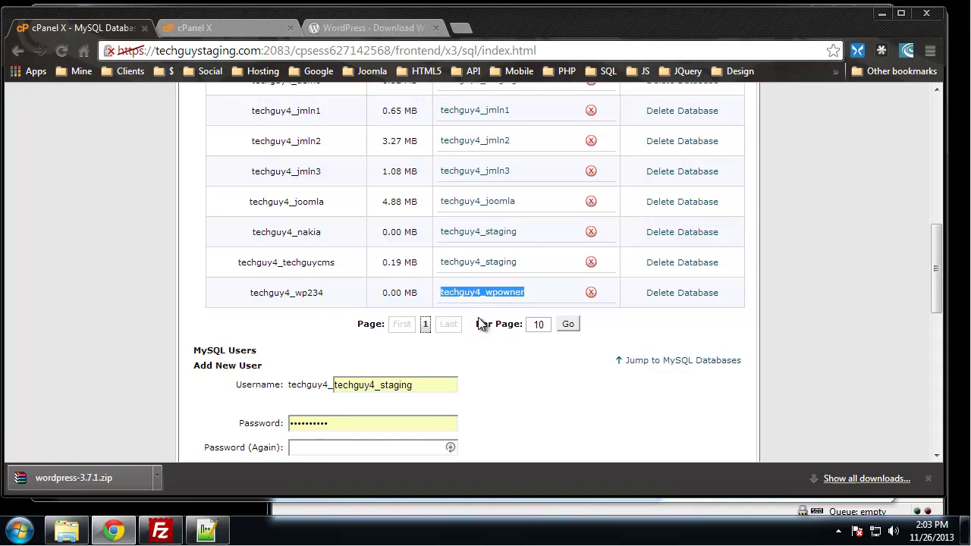
left_click(205, 528)
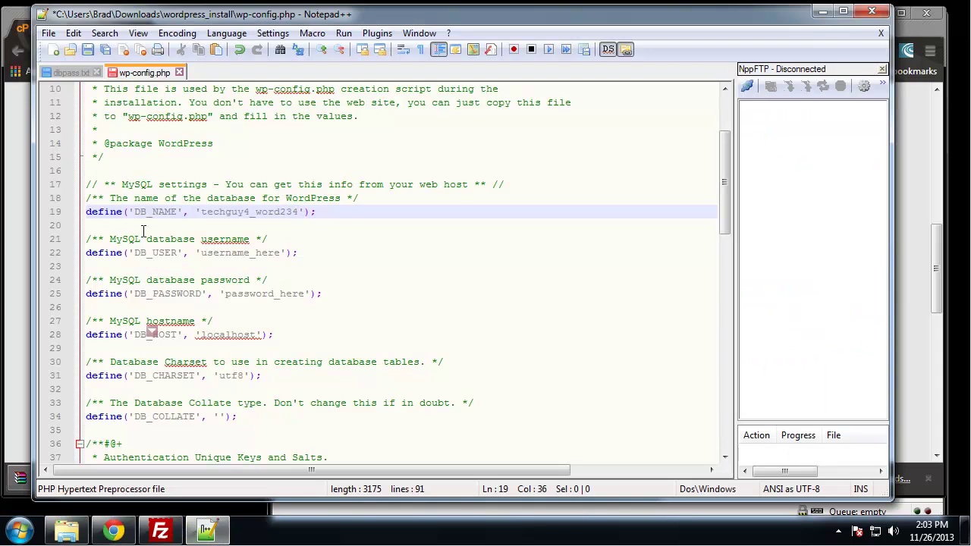
left_click_drag(280, 254, 201, 258)
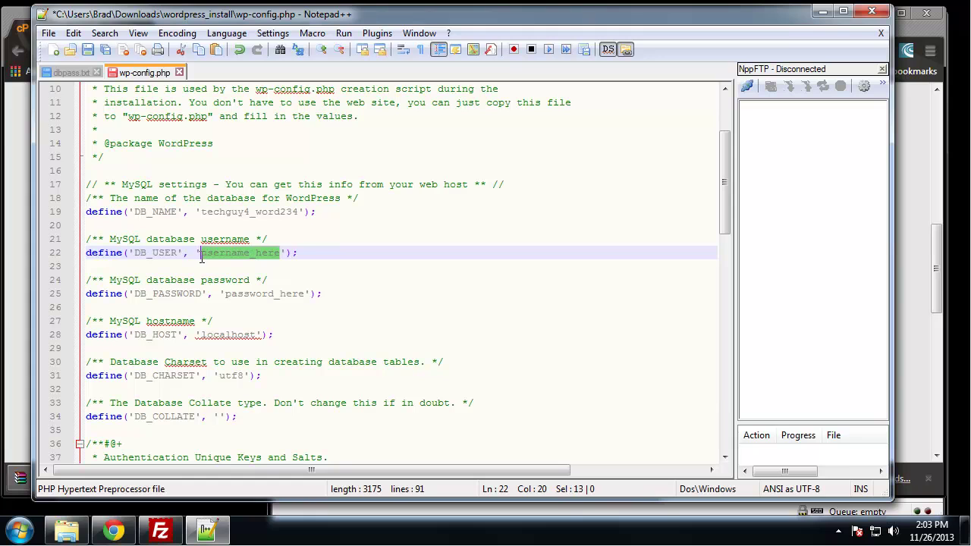
key("ctrl+v")
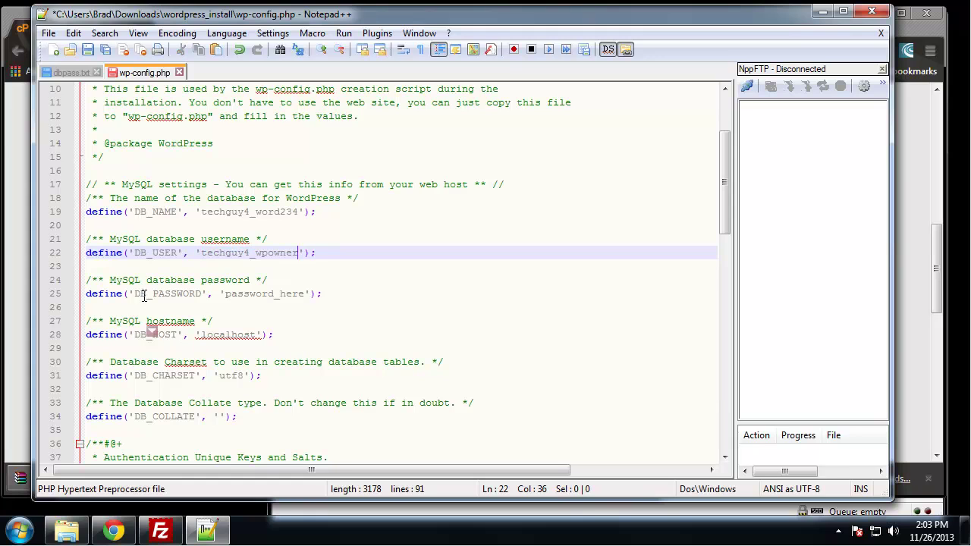
- Copy the database password stored in dbpass.txt
left_click_drag(304, 294, 224, 294)
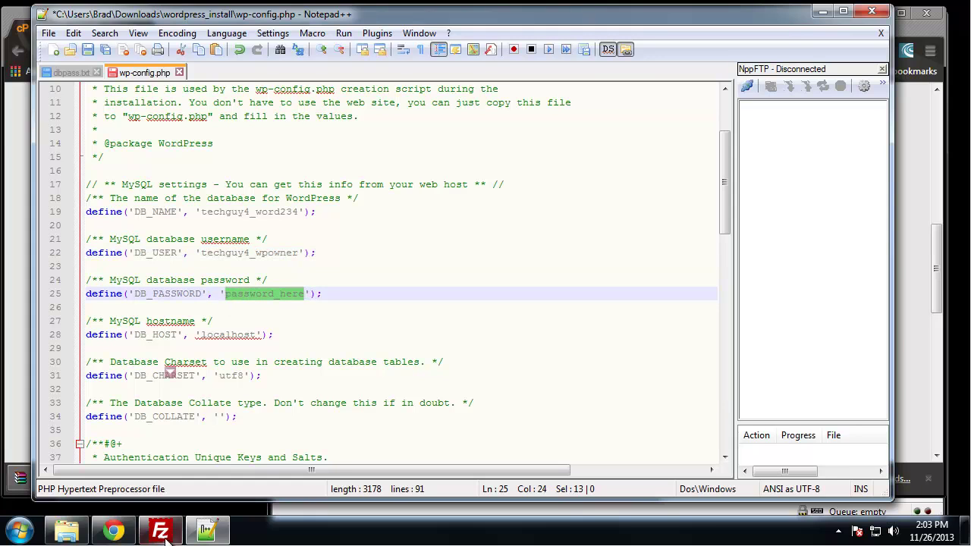
left_click(207, 531)
left_click(207, 530)
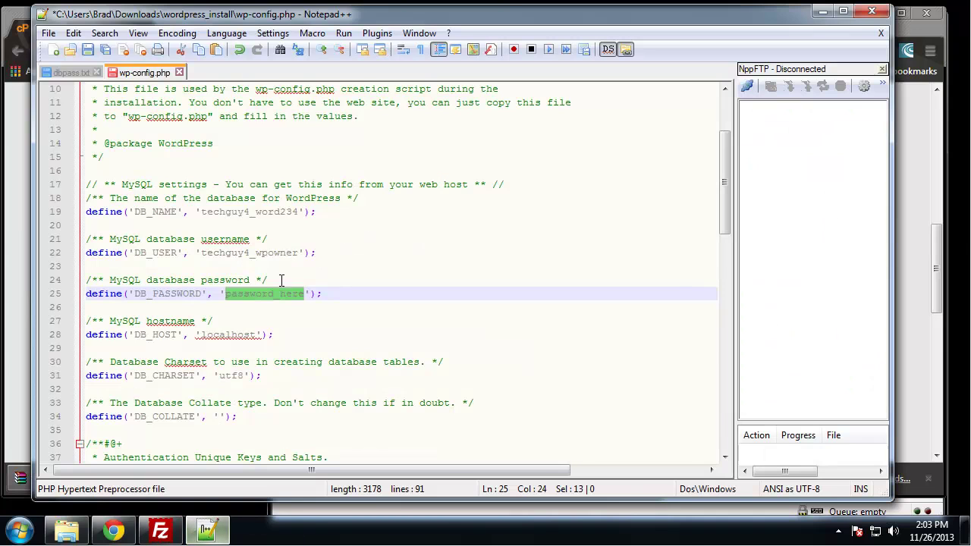
left_click(69, 73)
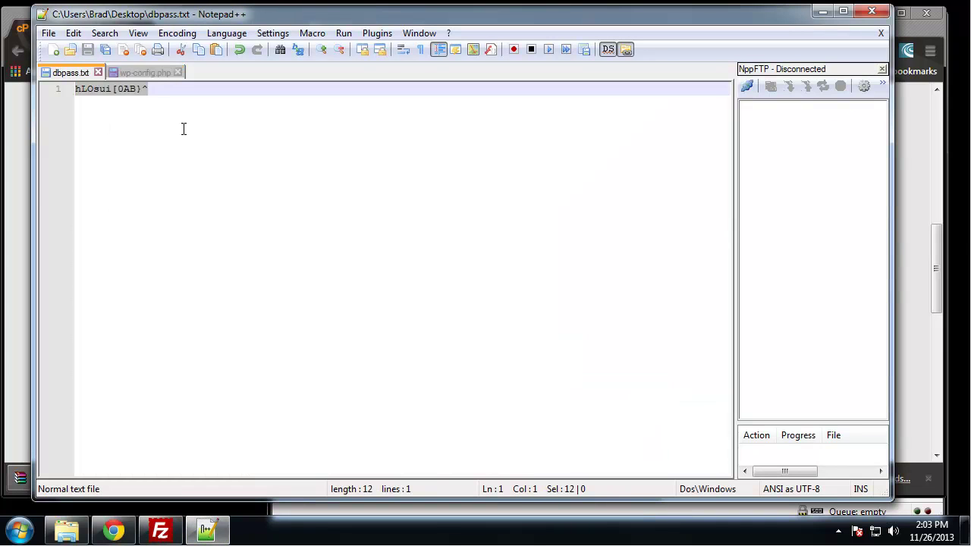
right_click(131, 90)
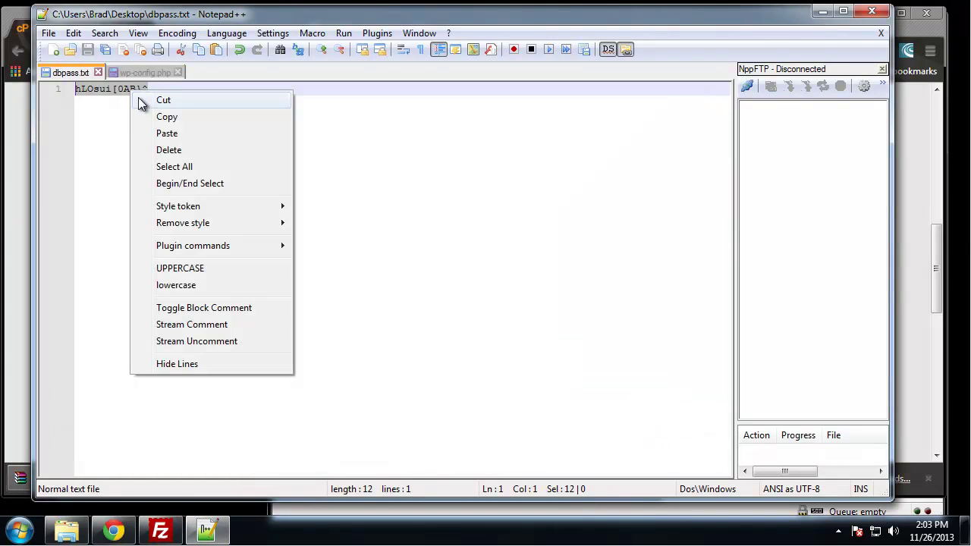
left_click(179, 118)
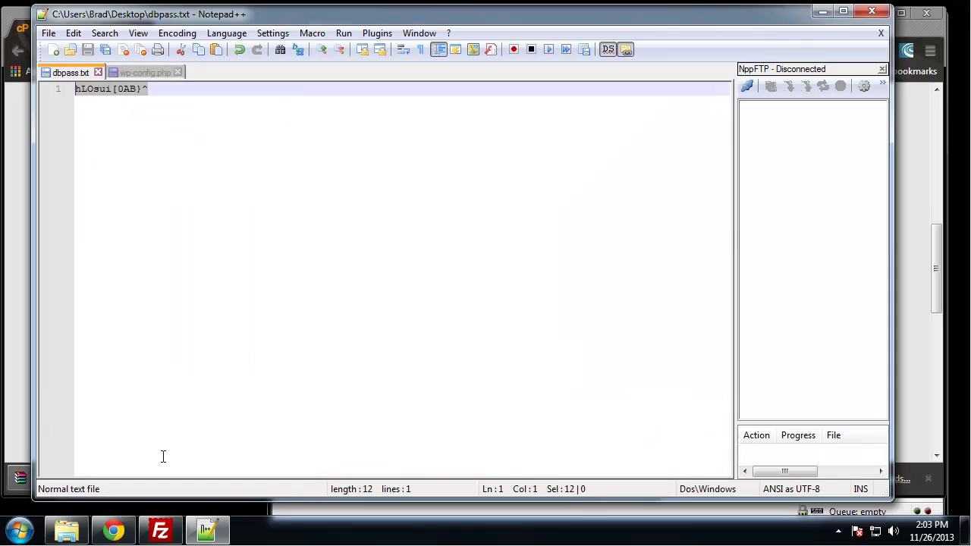
- Replace the DB_PASSWORD placeholder in wp-config.php with the copied database password
left_click(113, 530)
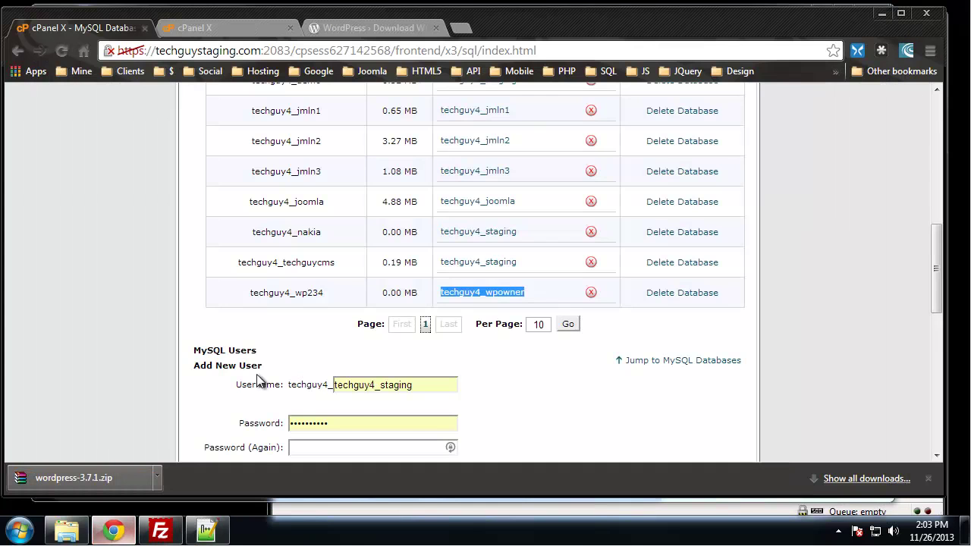
left_click(209, 531)
left_click(142, 72)
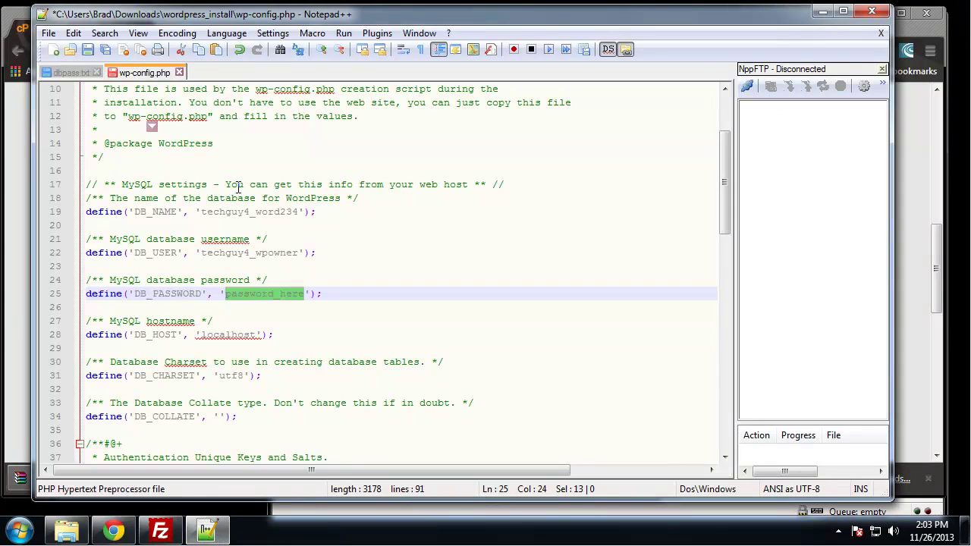
left_click(307, 369)
left_click_drag(305, 293, 226, 298)
key("ctrl+v")
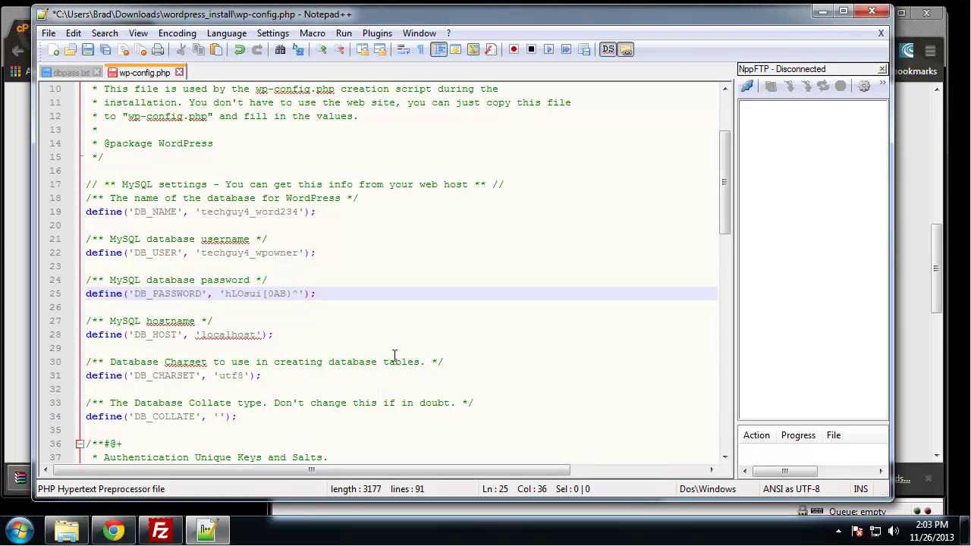
- Review the DB_HOST entry and the authentication keys and salts section in wp-config.php
scroll(349, 341, "down", 1)
left_click_drag(264, 294, 198, 294)
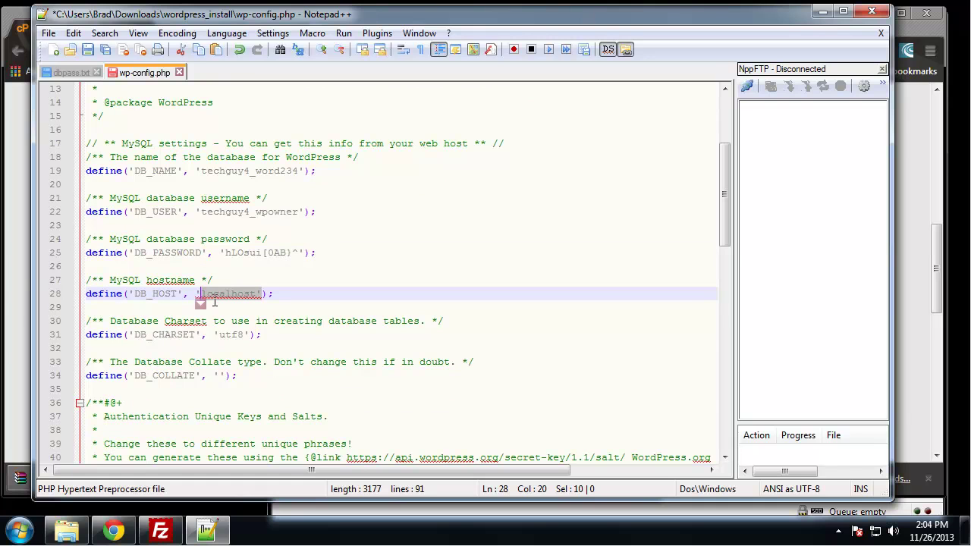
left_click(370, 270)
scroll(354, 295, "down", 7)
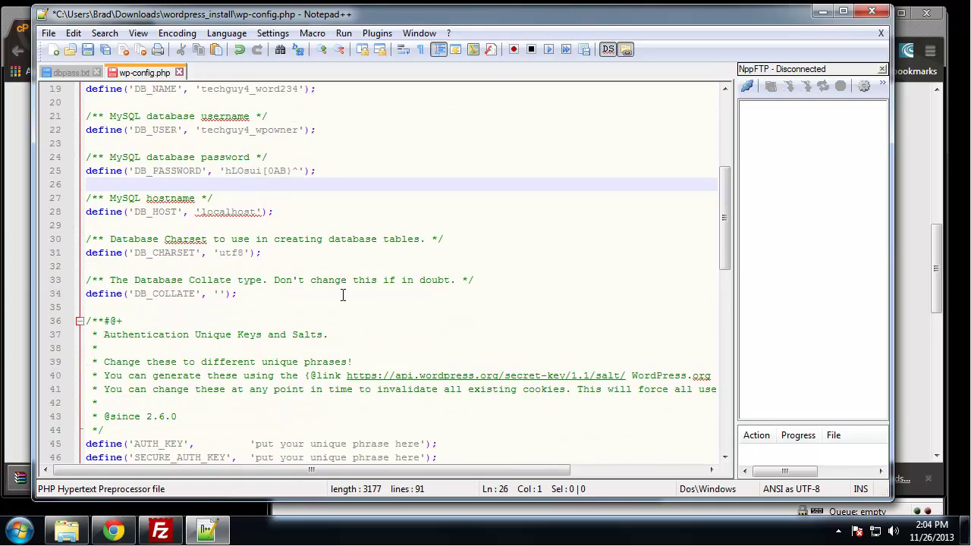
scroll(339, 286, "down", 2)
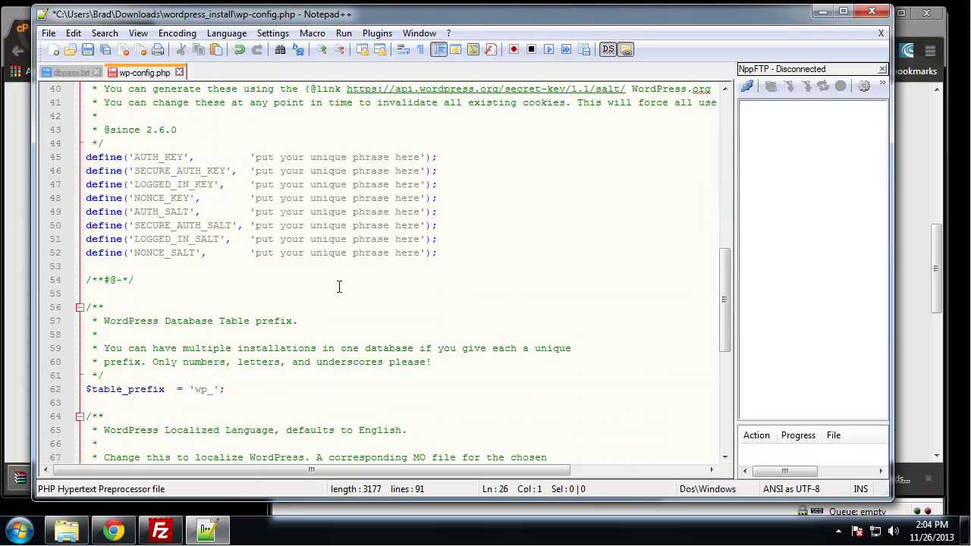
scroll(339, 286, "up", 3)
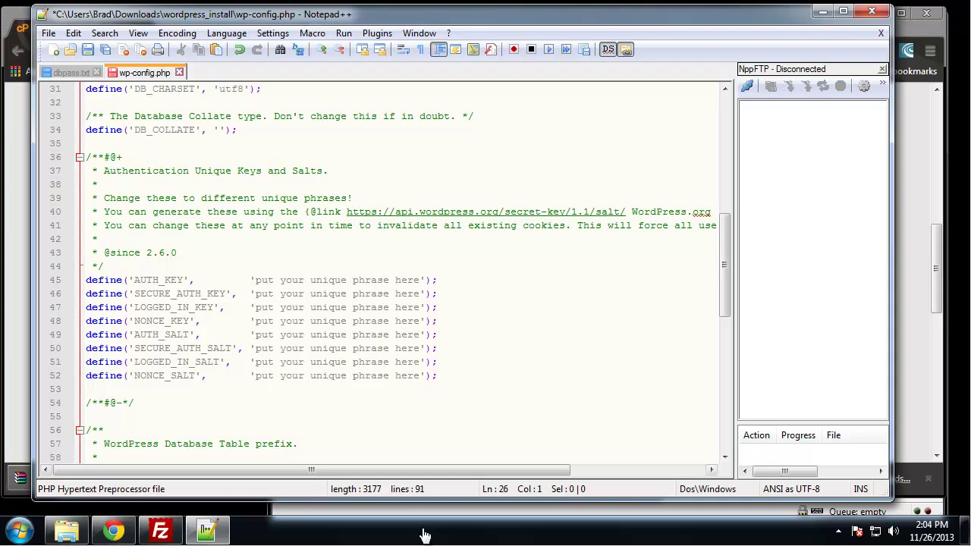
- Search Google in a new Chrome tab for wordpress salt generator and open the WordPress.org API secret key generator
left_click(114, 531)
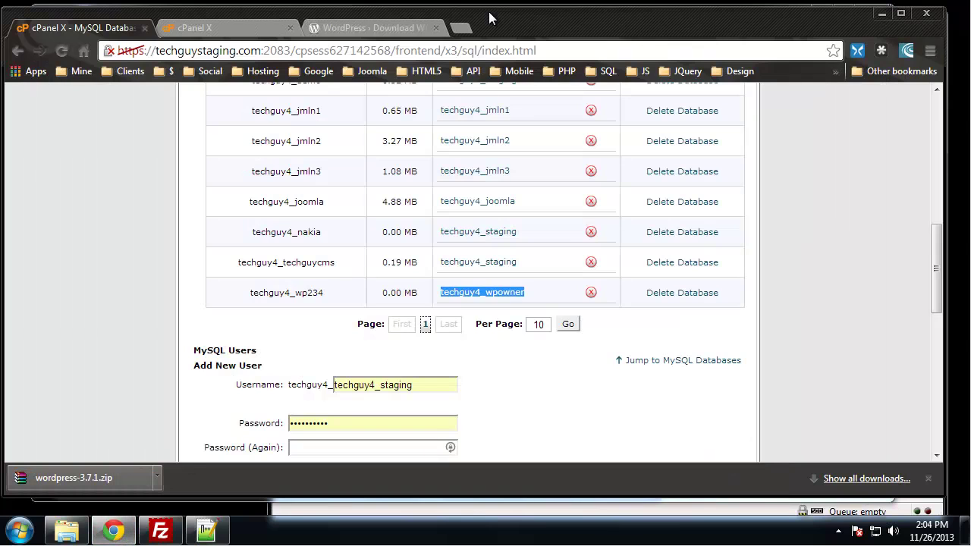
left_click(467, 29)
type("wor")
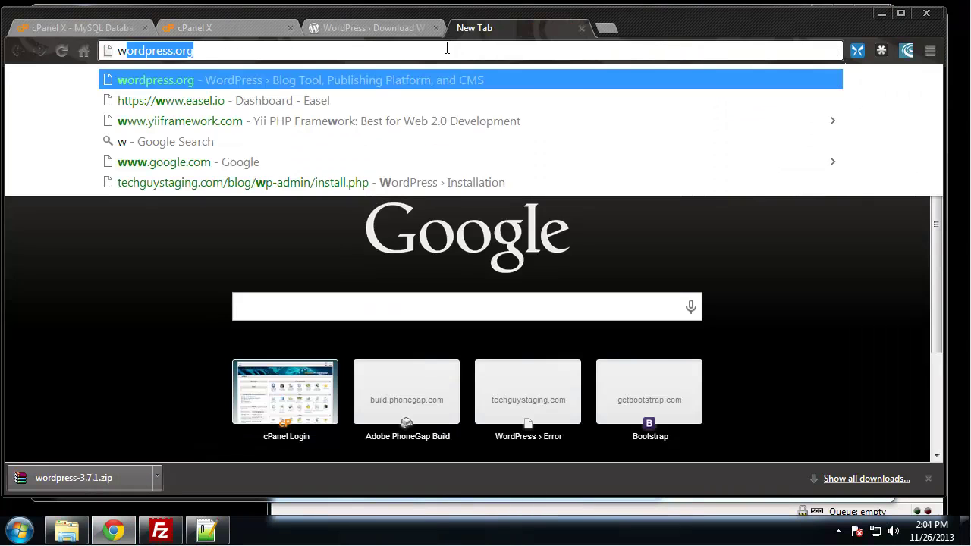
type("dpre")
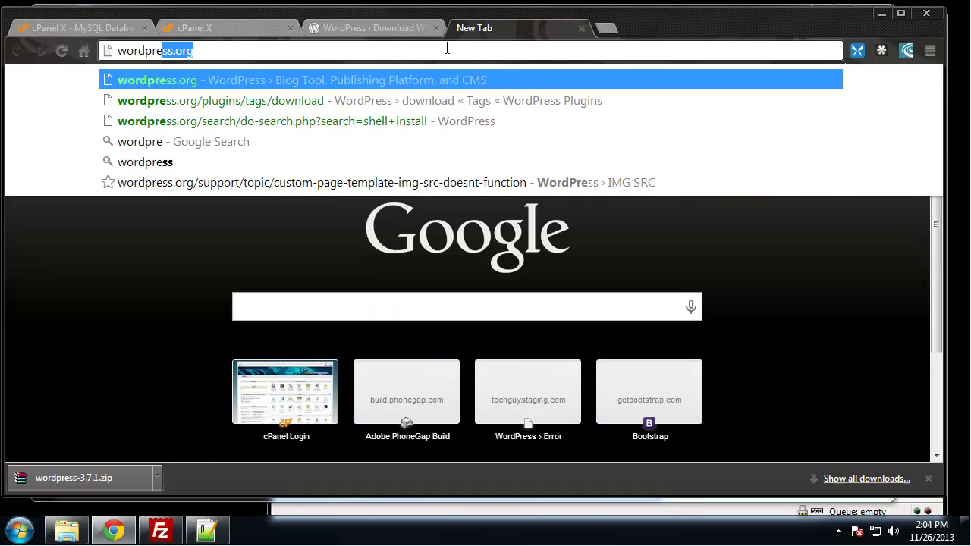
type("ss salt ge")
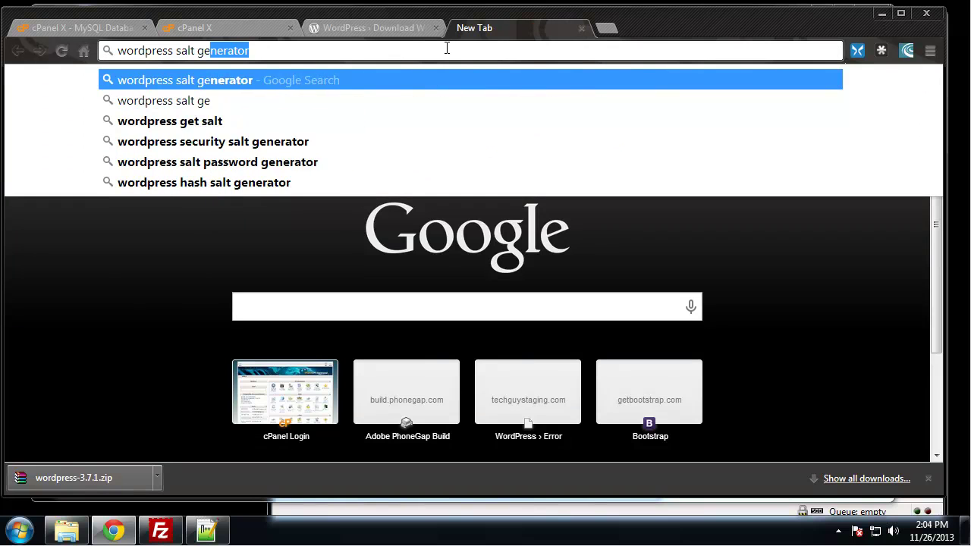
type("nerator")
key("Return")
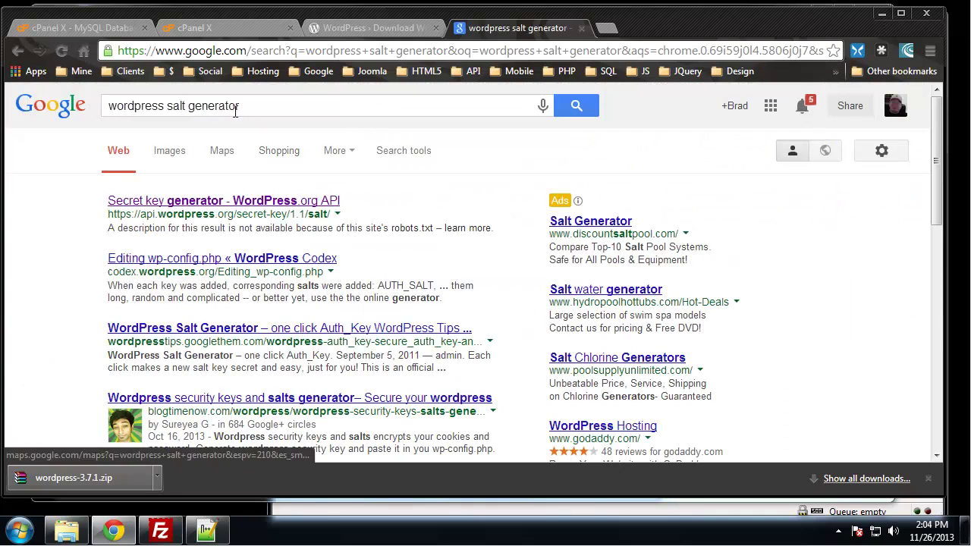
left_click(155, 203)
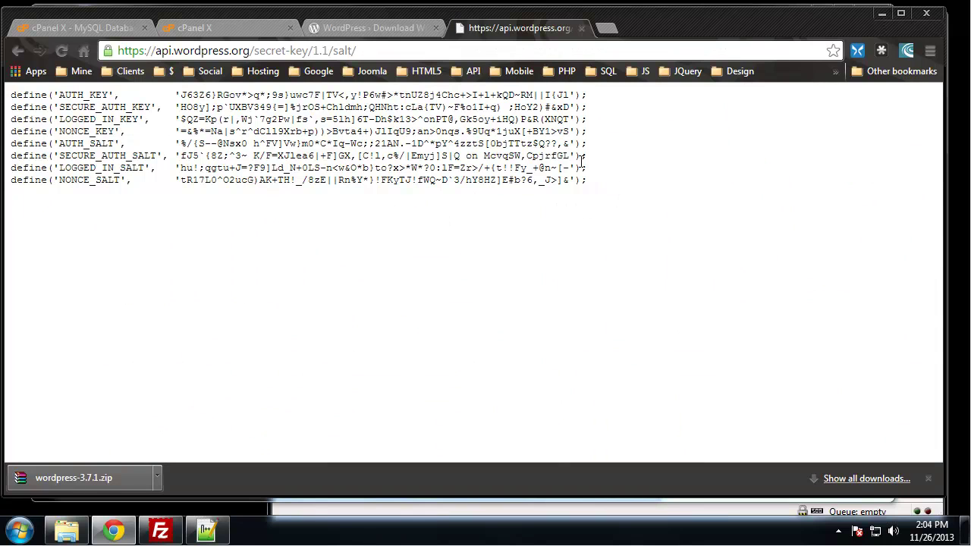
- Copy all generated authentication keys and salts and replace the eight placeholder definitions in wp-config.php with them in Notepad++
left_click_drag(596, 183, 3, 95)
right_click(156, 133)
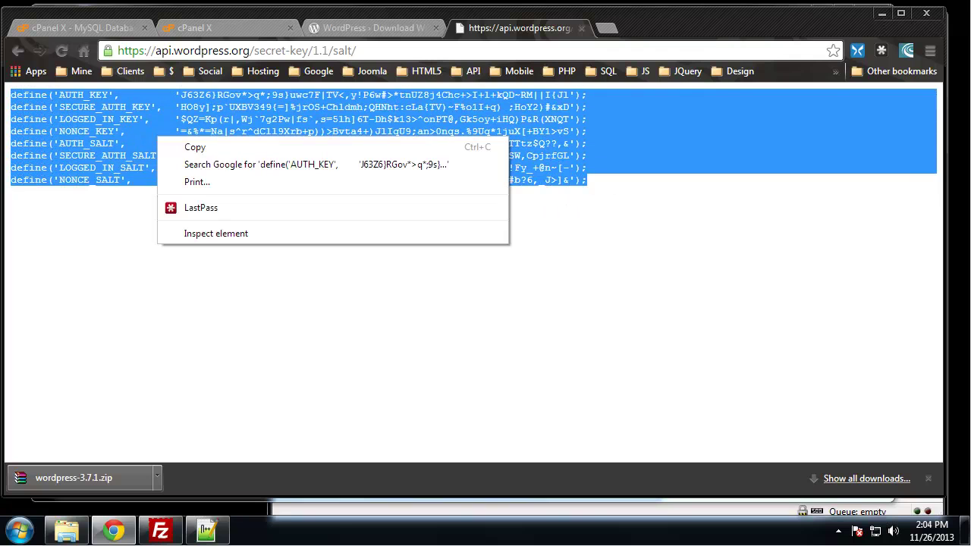
left_click(181, 150)
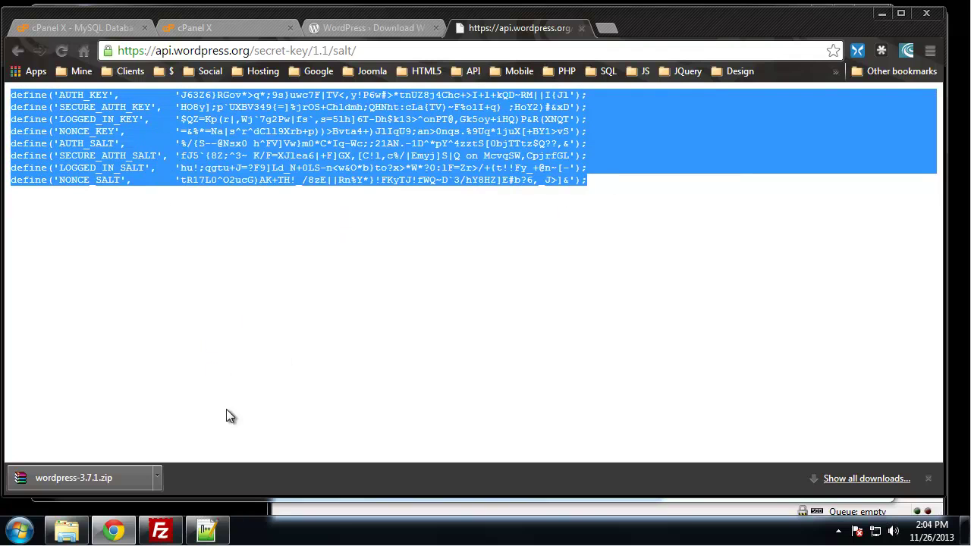
left_click(206, 530)
left_click_drag(454, 378, 86, 280)
right_click(198, 315)
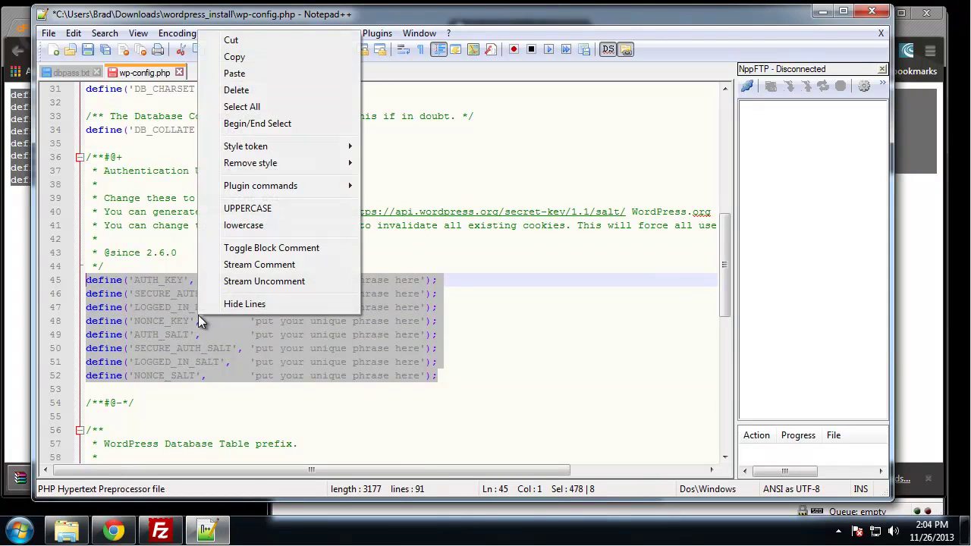
left_click(250, 71)
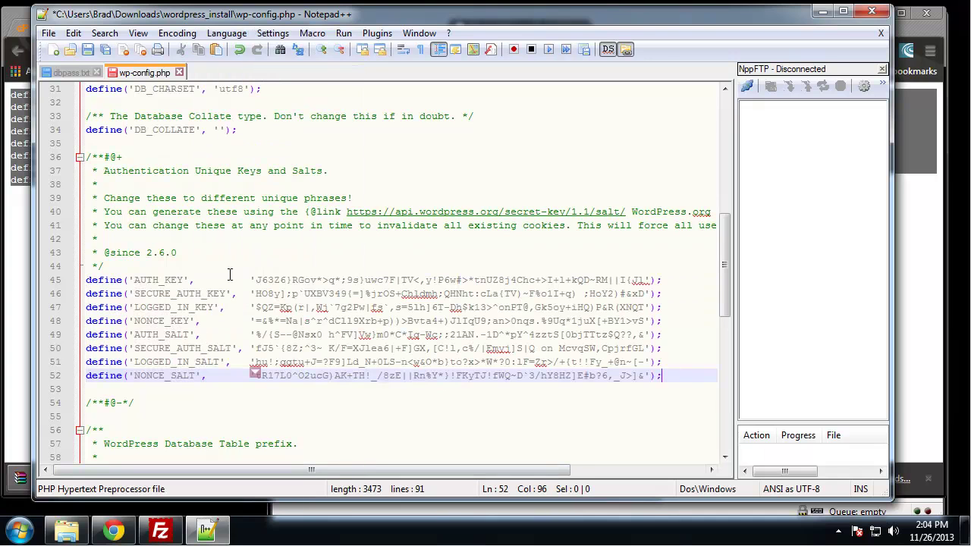
- Examine the database table prefix setting and the language section below it in wp-config.php
scroll(357, 263, "down", 4)
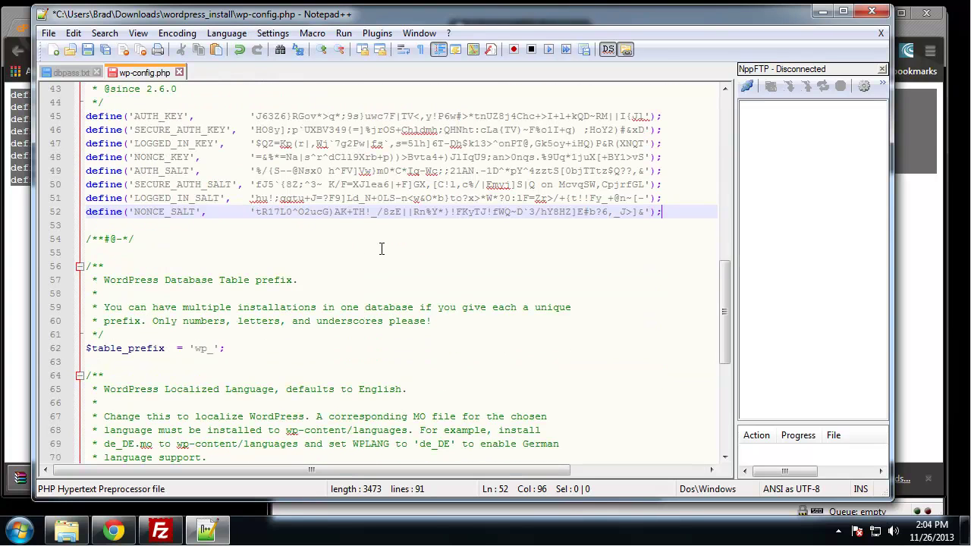
scroll(382, 249, "down", 1)
scroll(368, 252, "down", 2)
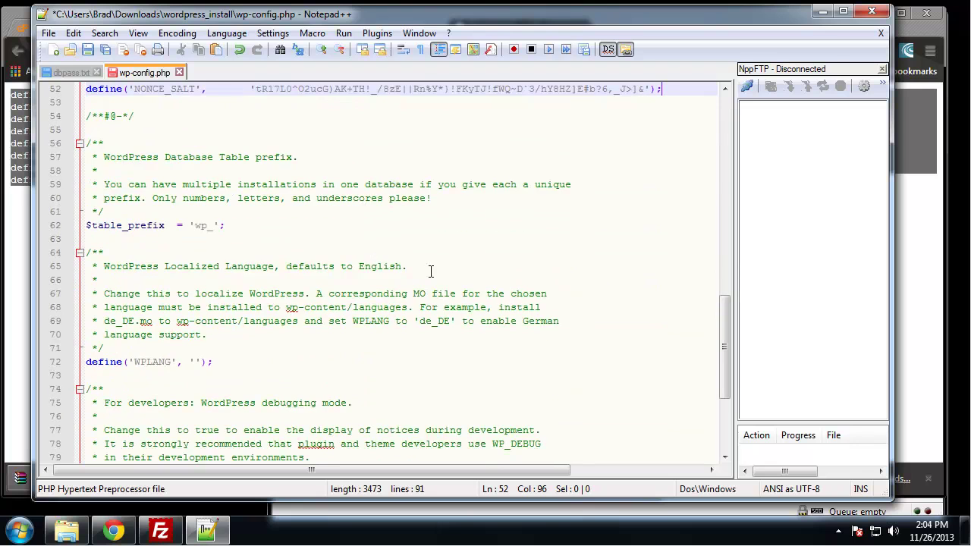
scroll(430, 271, "up", 1)
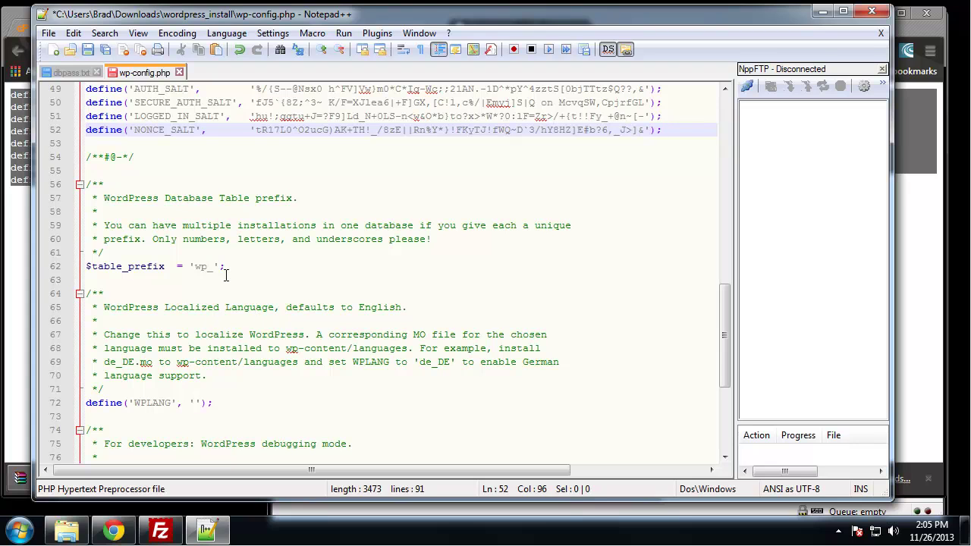
left_click_drag(207, 267, 197, 266)
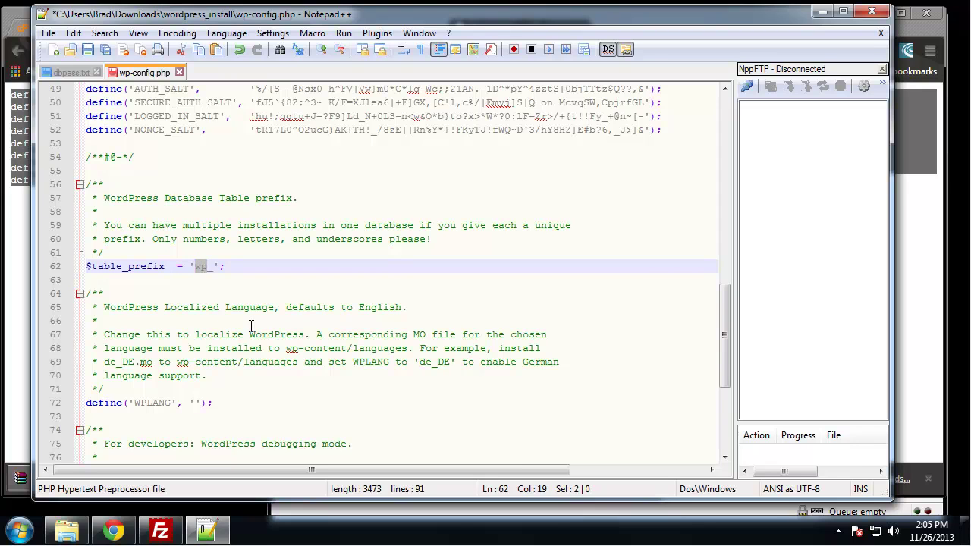
- Set the database table prefix in wp-config.php to dTa4_
type("dTa4")
left_click_drag(219, 266, 225, 266)
left_click(217, 293)
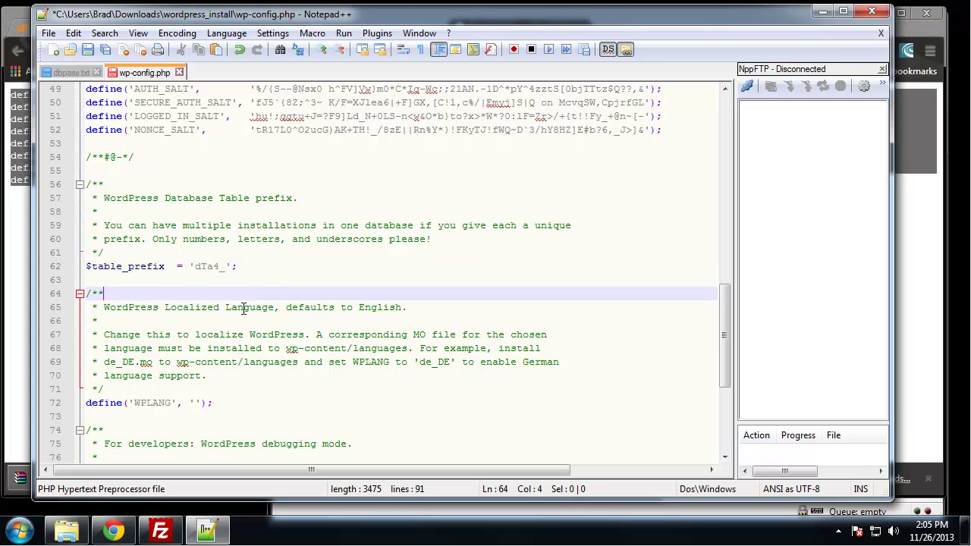
left_click(296, 268)
- Review the remaining settings in wp-config.php and save the file
scroll(301, 274, "down", 3)
scroll(301, 274, "down", 2)
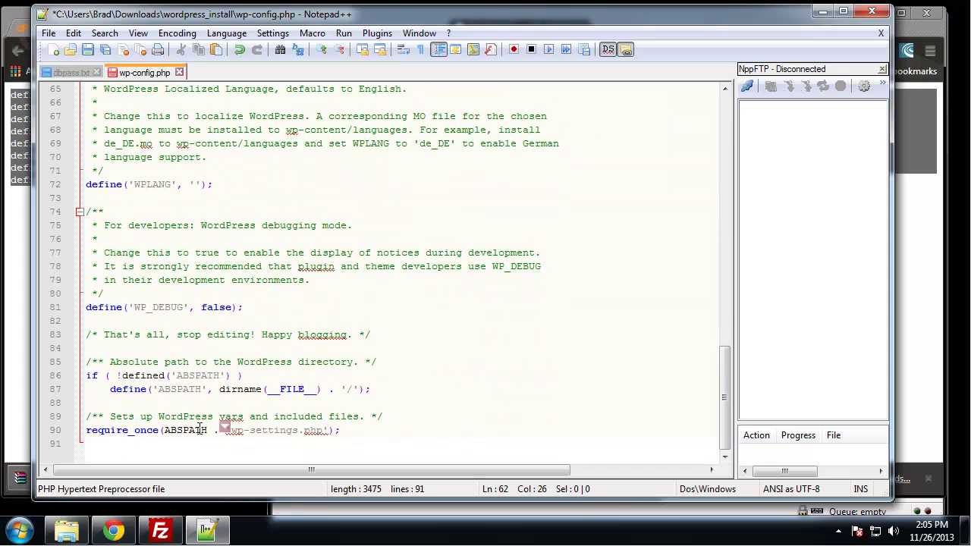
scroll(295, 402, "up", 13)
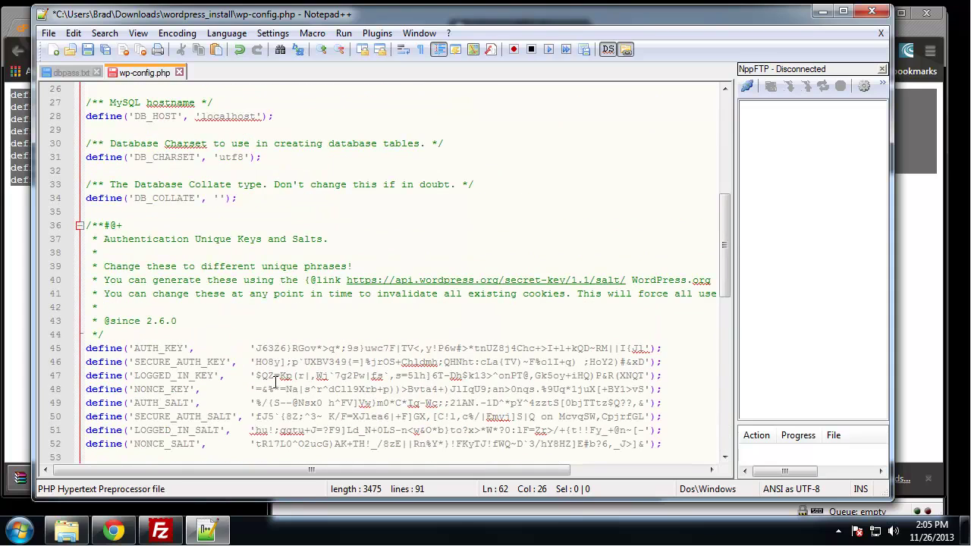
scroll(274, 375, "up", 8)
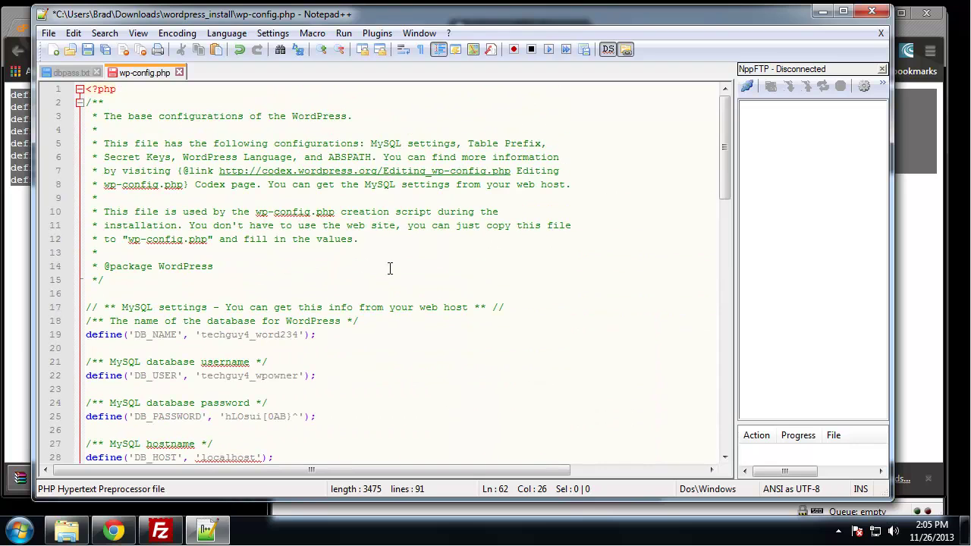
left_click(386, 269)
key("ctrl+s")
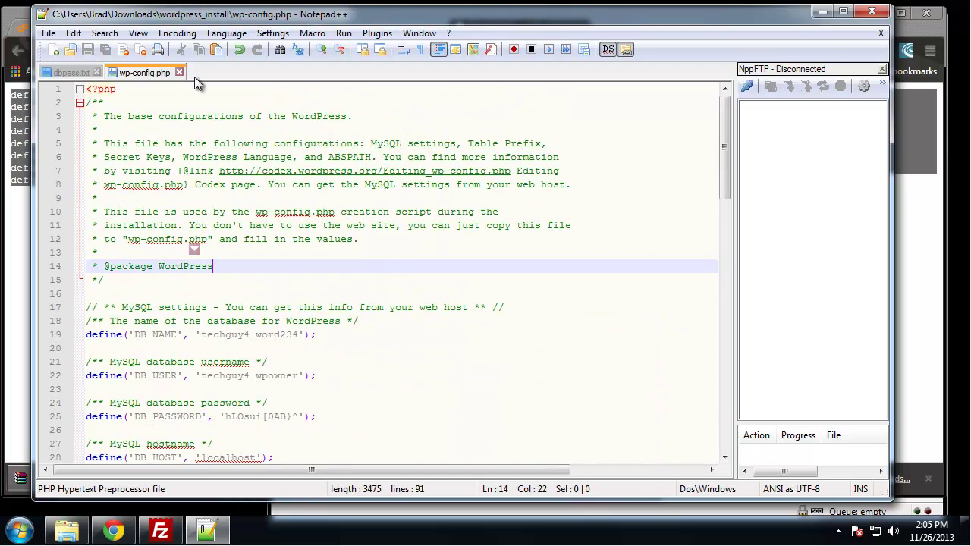
- Close the salt generator page in Chrome and select wp-config.php in the wordpress_install folder in Windows Explorer
left_click(822, 11)
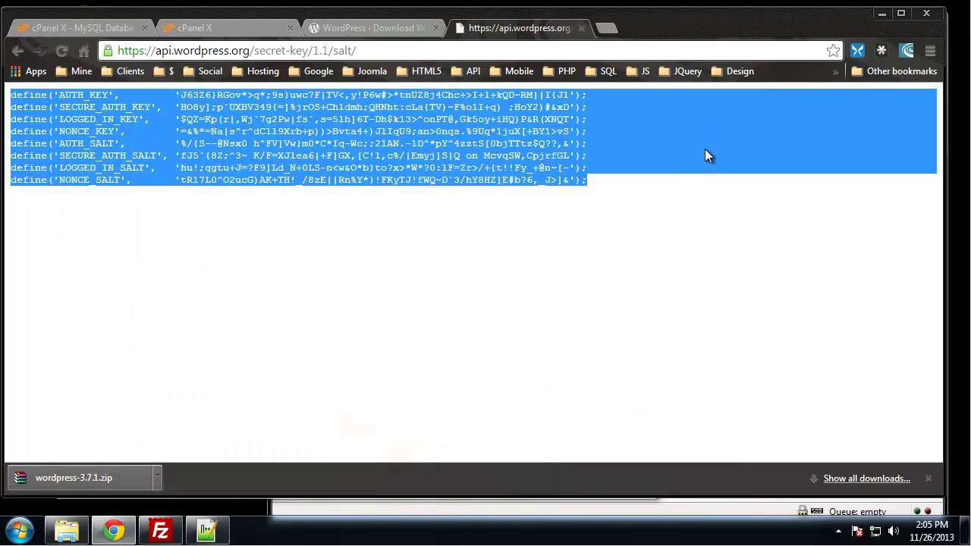
left_click(582, 28)
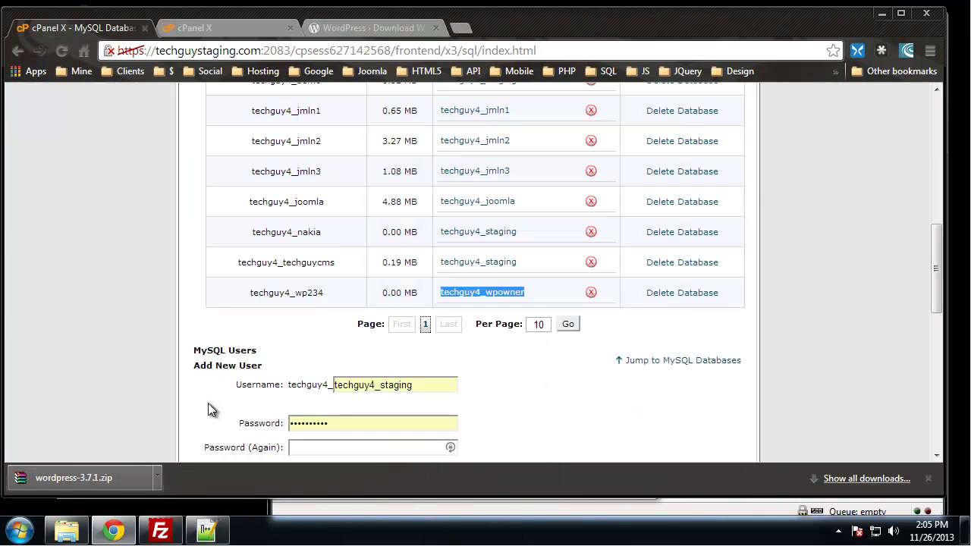
left_click(69, 536)
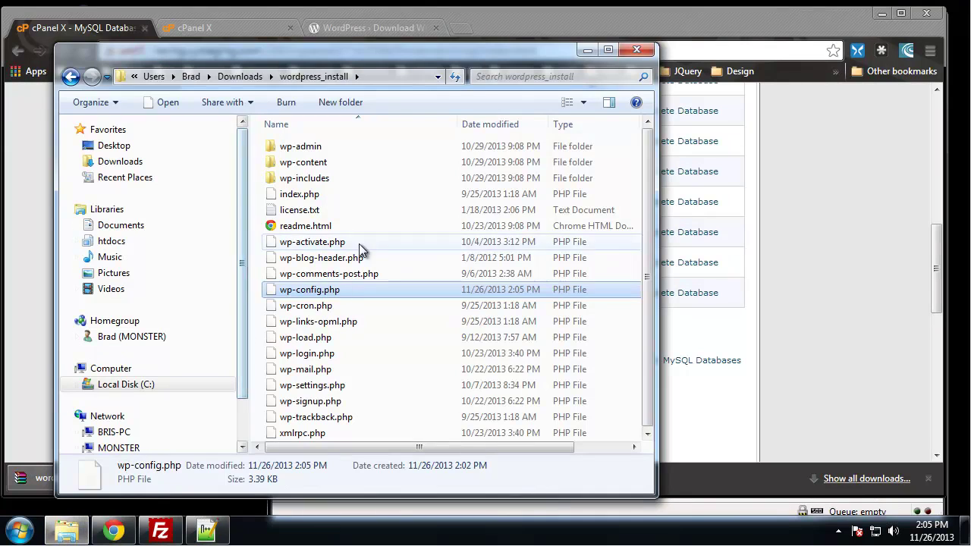
left_click(349, 242)
left_click(319, 295)
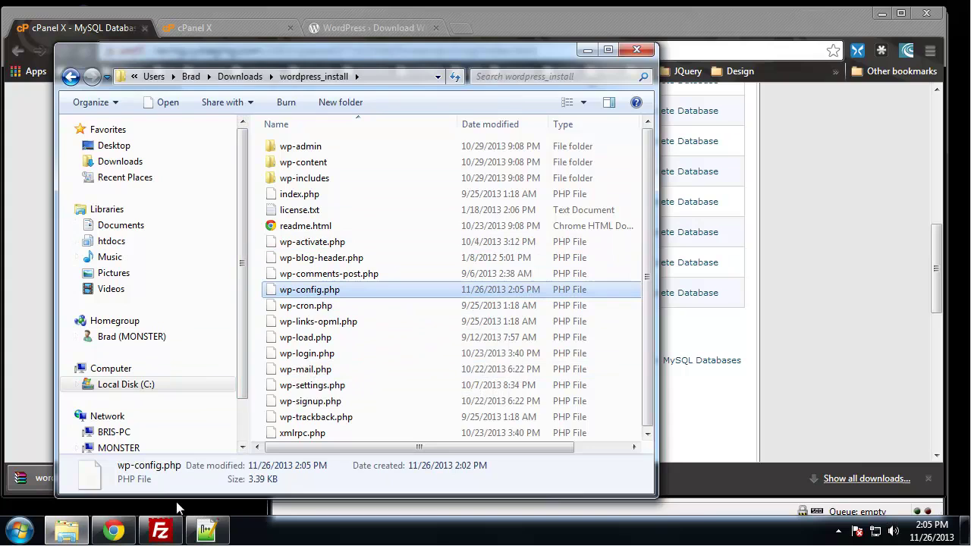
- Switch to FileZilla and connect to the saved techguystaging site in a new connection tab
left_click(160, 531)
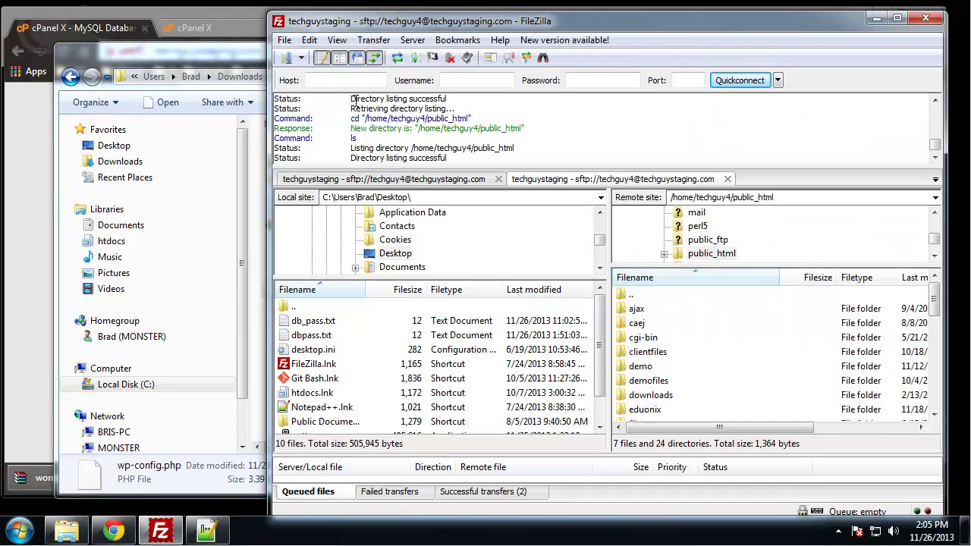
left_click(302, 59)
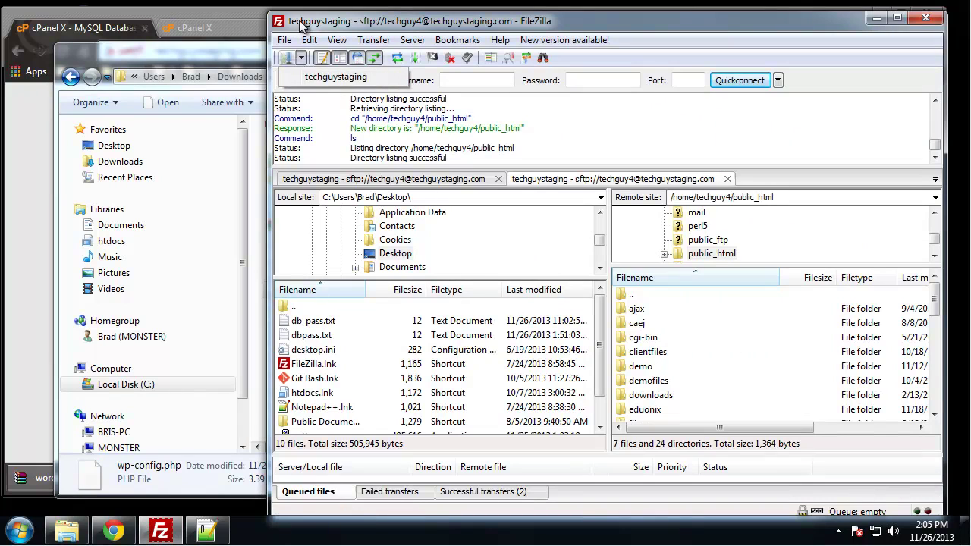
left_click(311, 78)
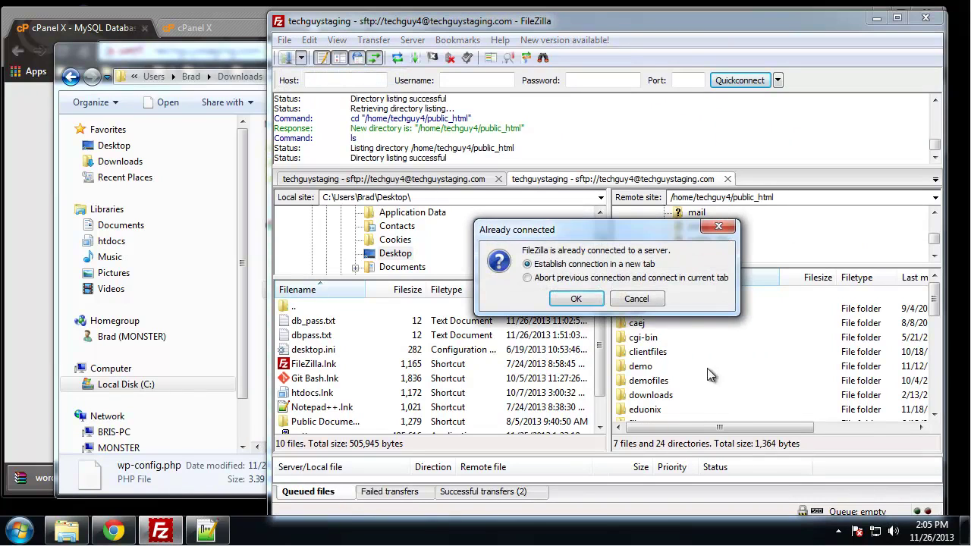
left_click(589, 304)
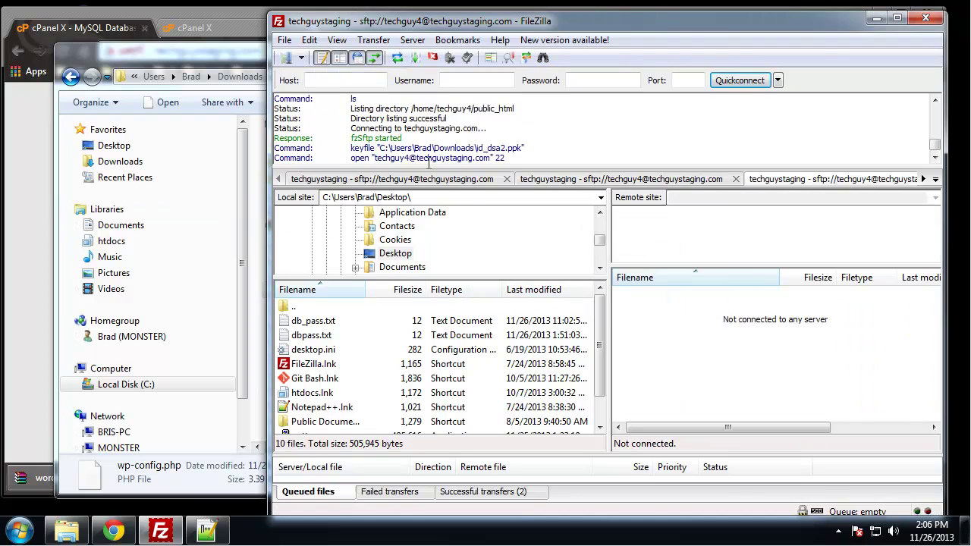
left_click_drag(531, 98, 481, 132)
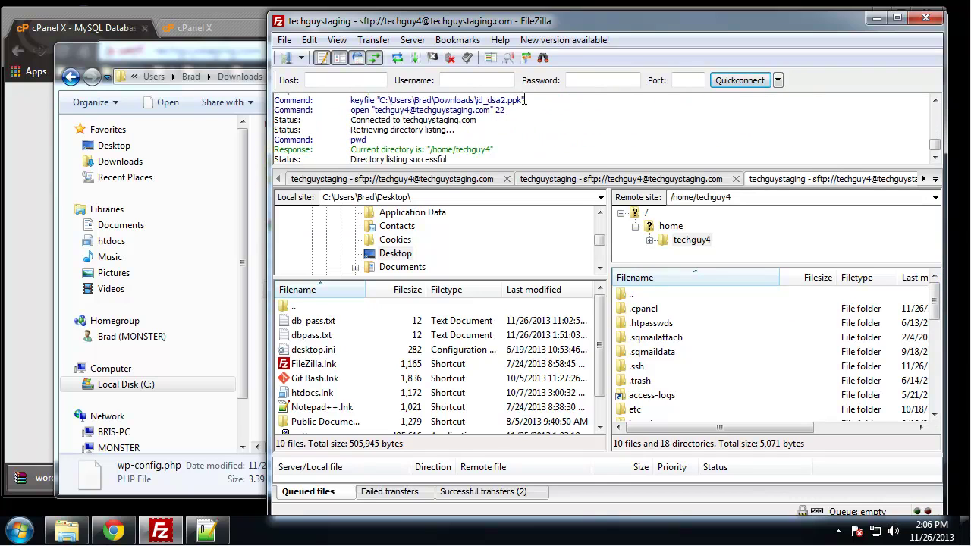
left_click_drag(520, 101, 512, 103)
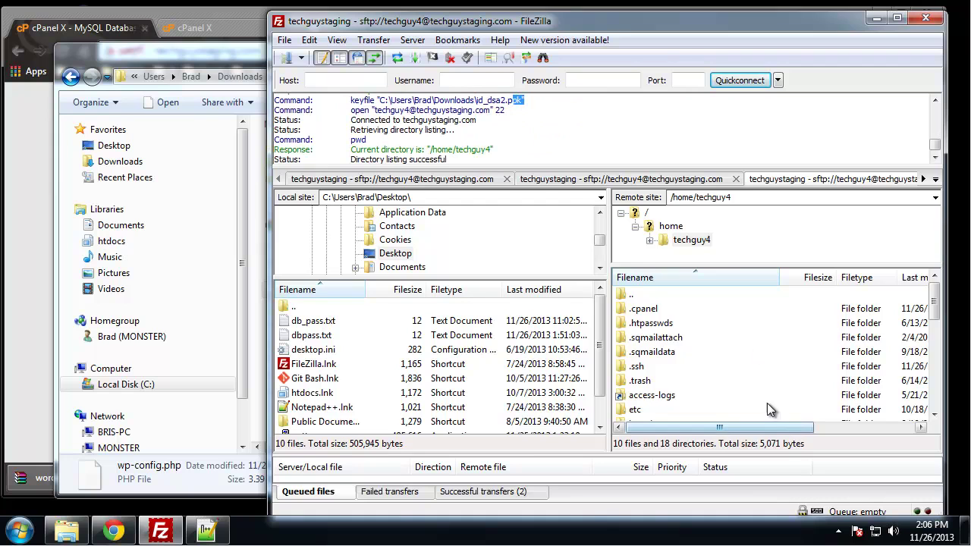
- Create a directory named blog inside the server's public_html directory and open it
left_click(685, 336)
scroll(664, 387, "down", 2)
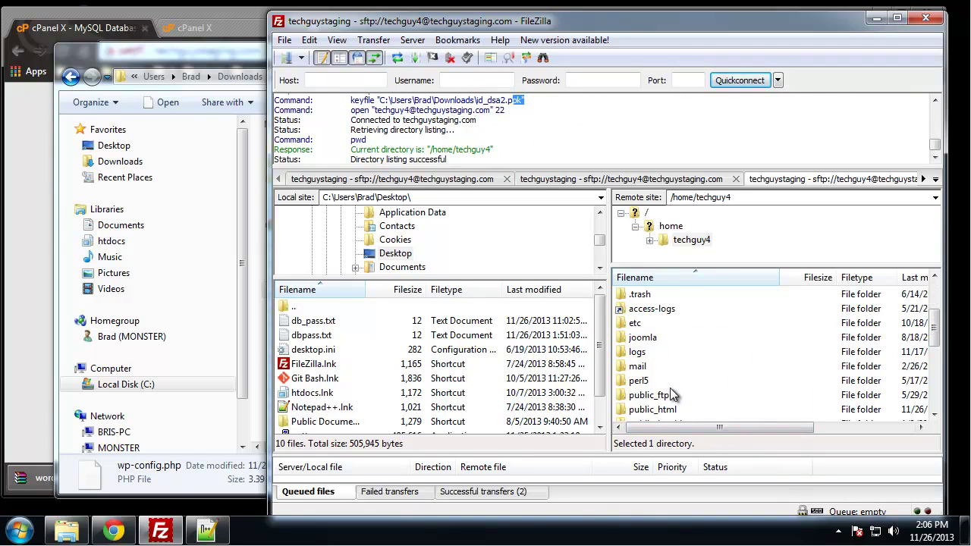
double_click(680, 410)
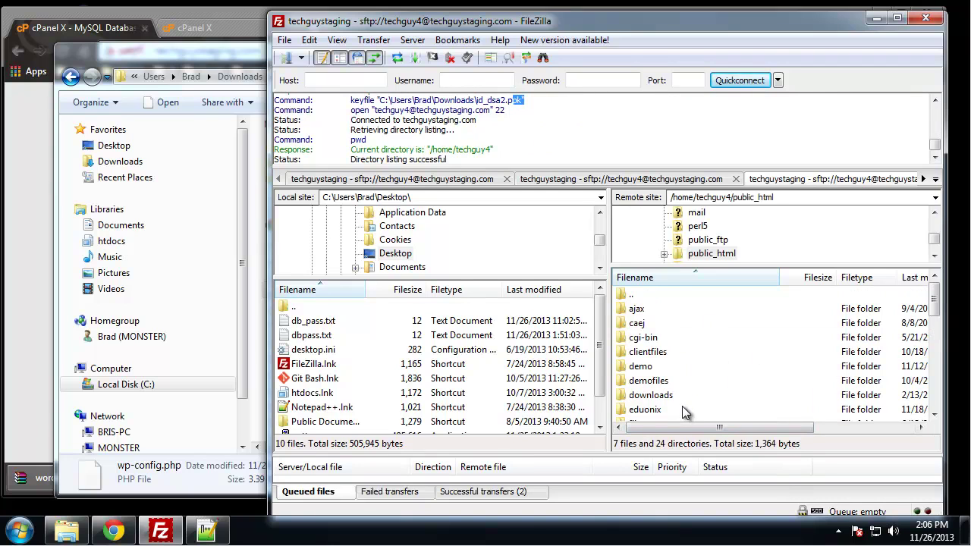
right_click(705, 342)
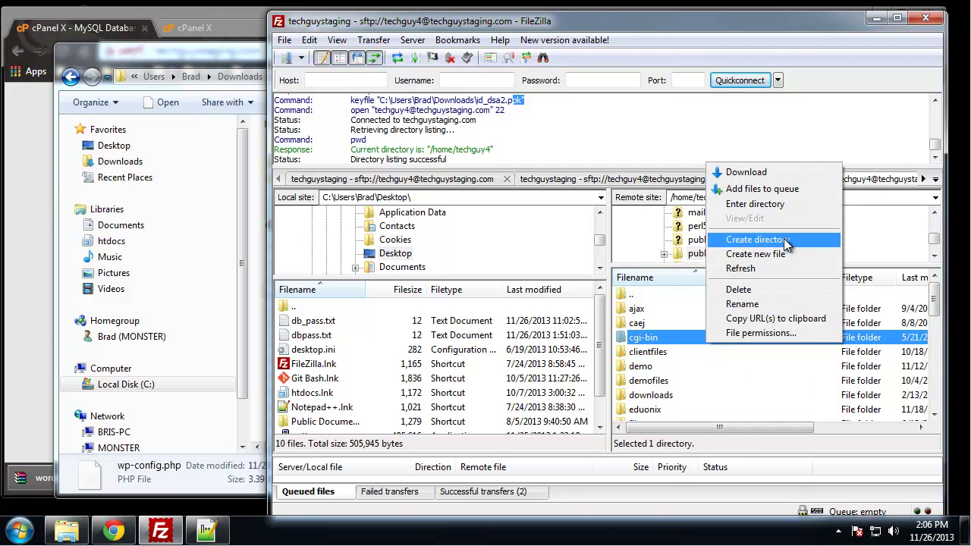
left_click(784, 240)
type("blog")
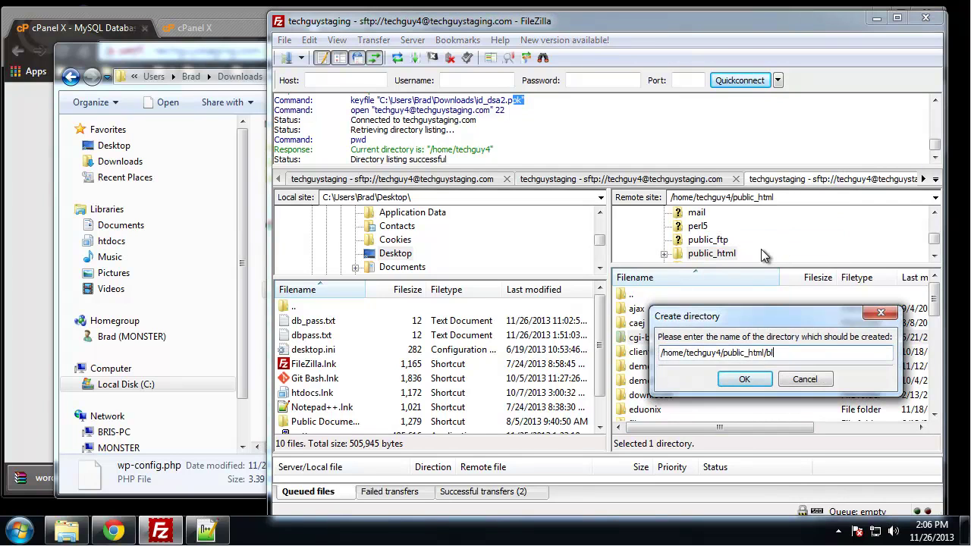
key("Return")
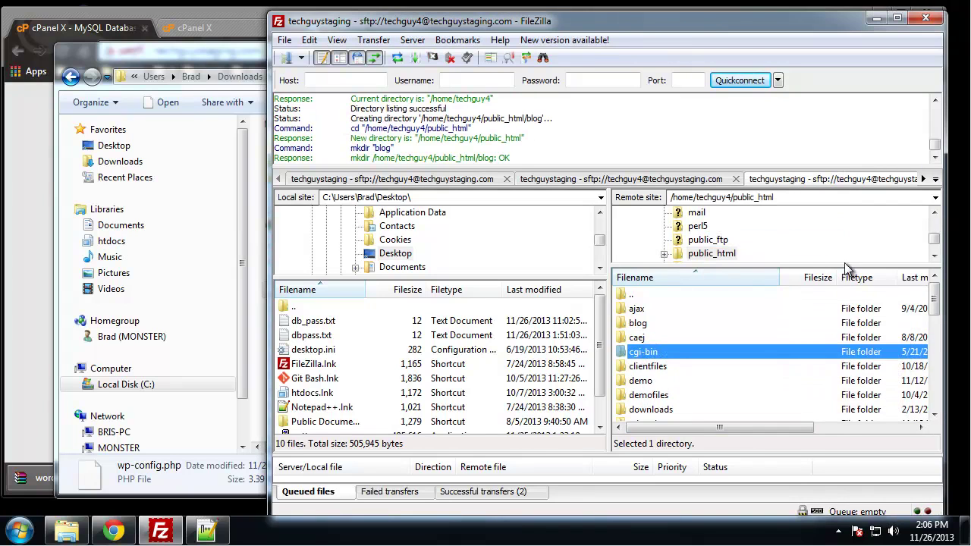
double_click(670, 326)
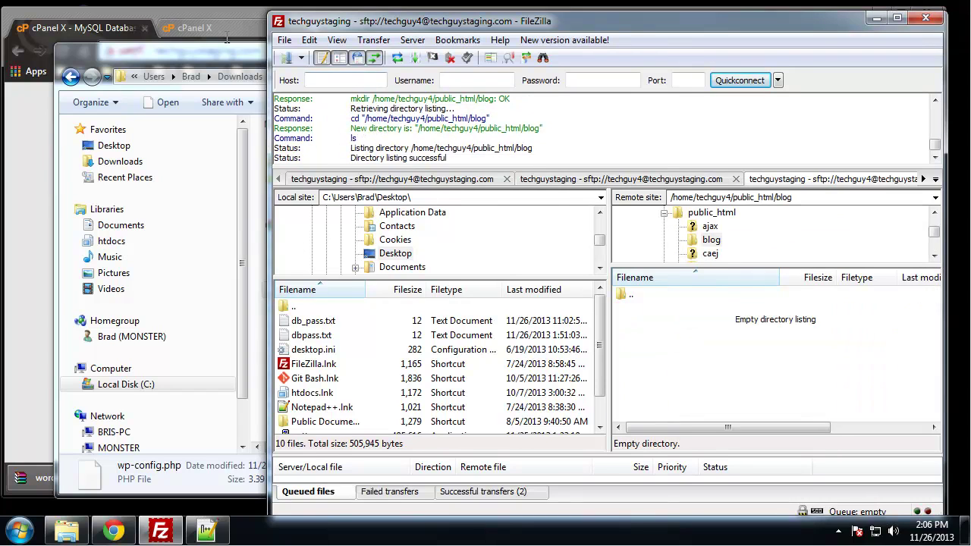
- Upload all files and folders from the local wordpress_install folder to the server's blog directory
left_click(227, 53)
left_click(303, 162)
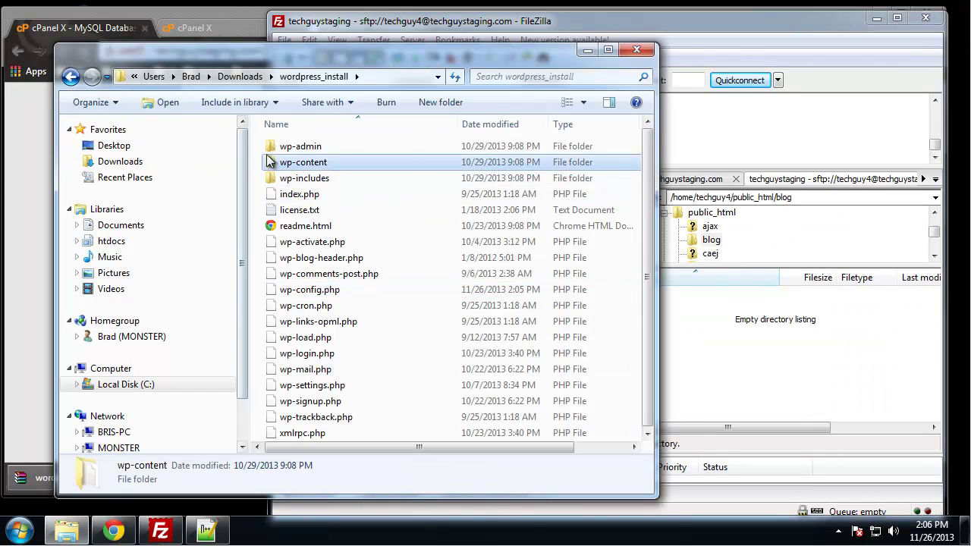
left_click(300, 146)
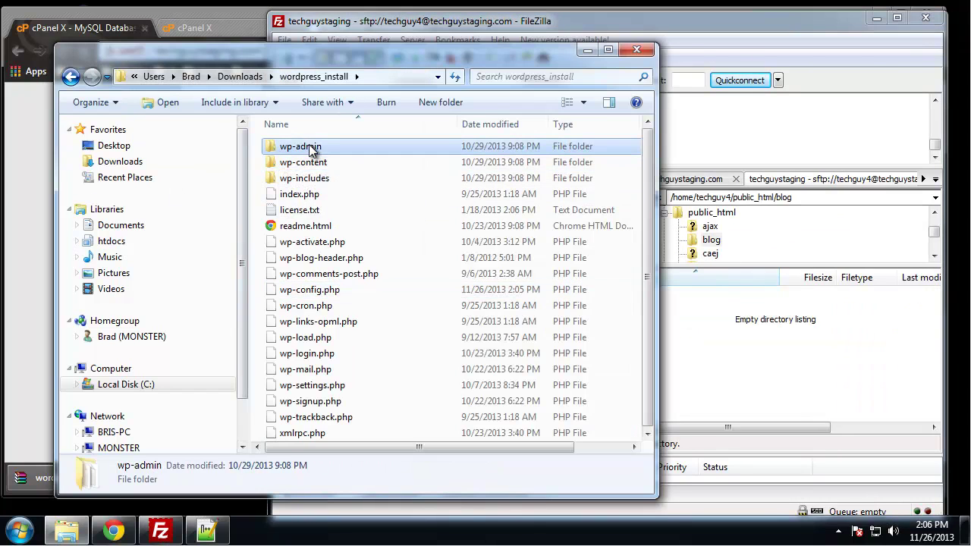
left_click(318, 432, "shift")
left_click_drag(383, 350, 824, 396)
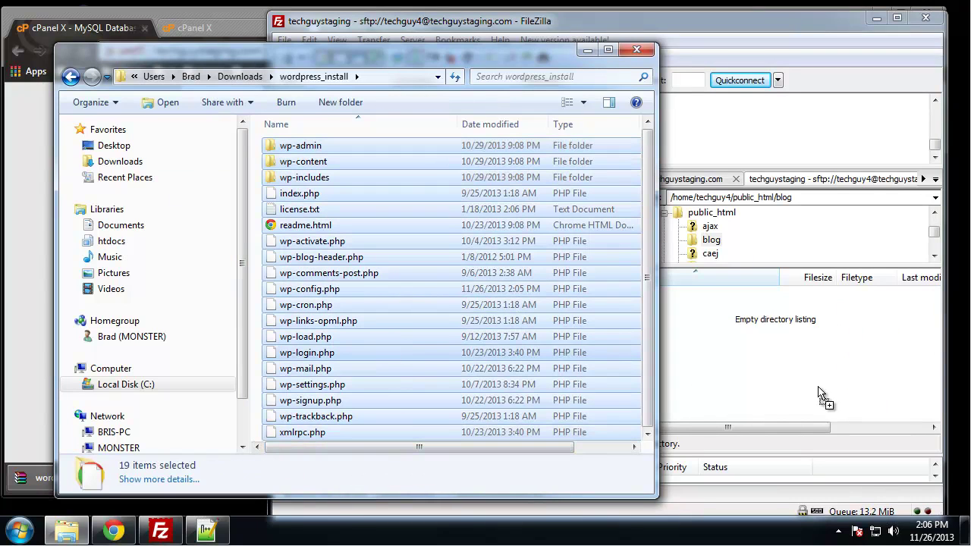
left_click(755, 326)
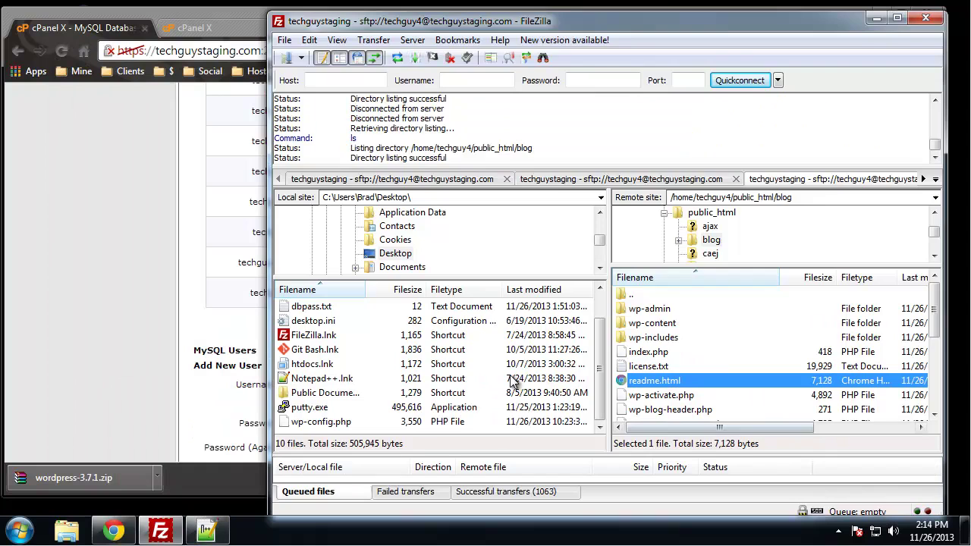
- Switch to Chrome and load techguystaging.com/blog in place of the WordPress download page
left_click(159, 243)
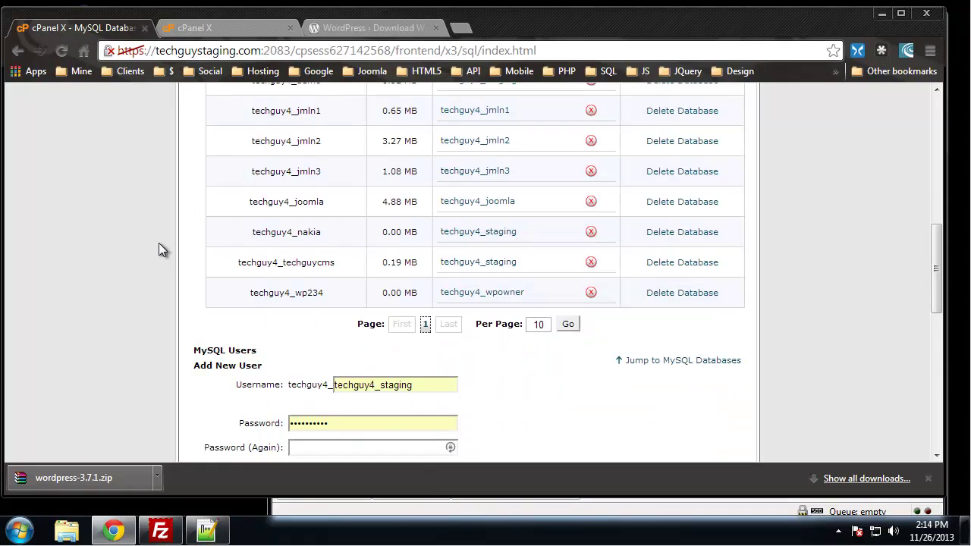
left_click(336, 23)
left_click(233, 56)
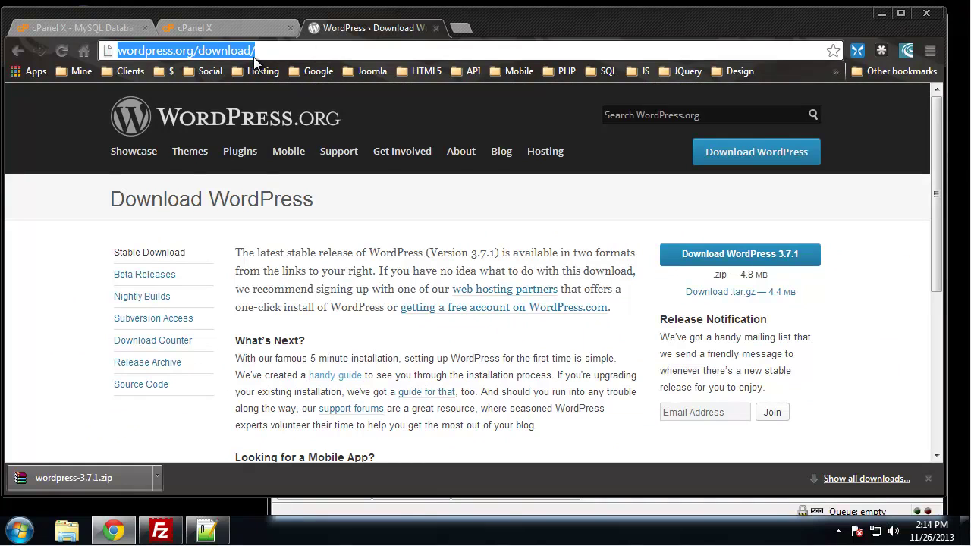
type("techguystaging.com/blog")
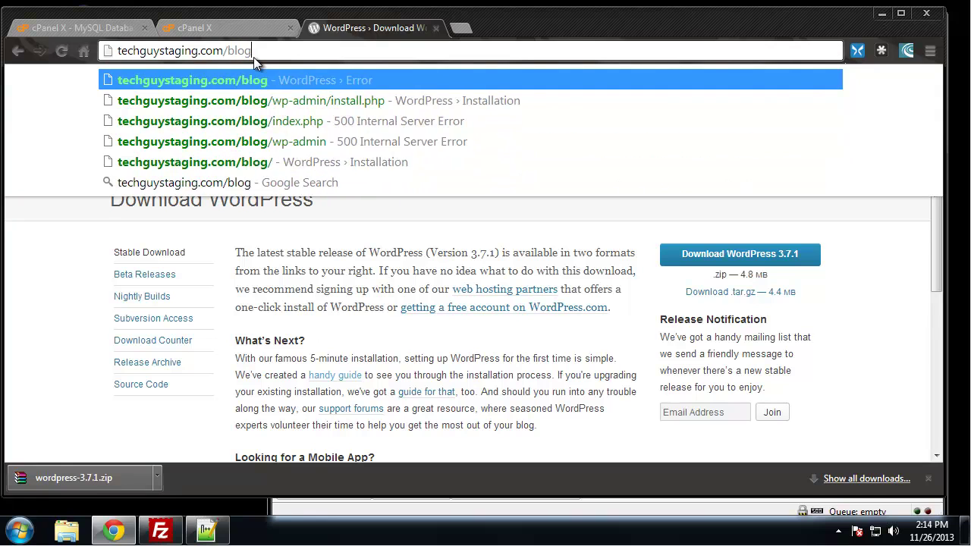
key("Return")
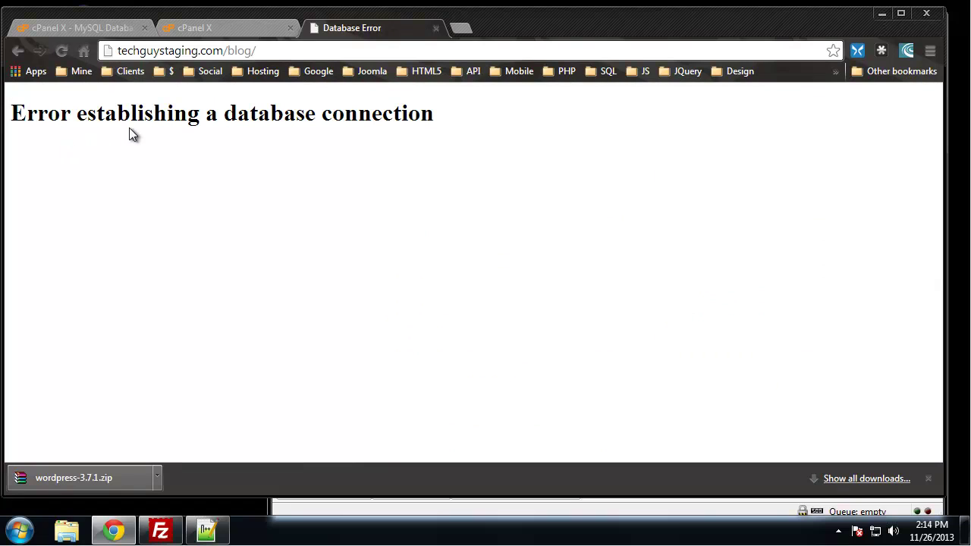
- Check the WordPress database's name and assigned user in the cPanel MySQL database list
left_click(195, 27)
left_click(96, 28)
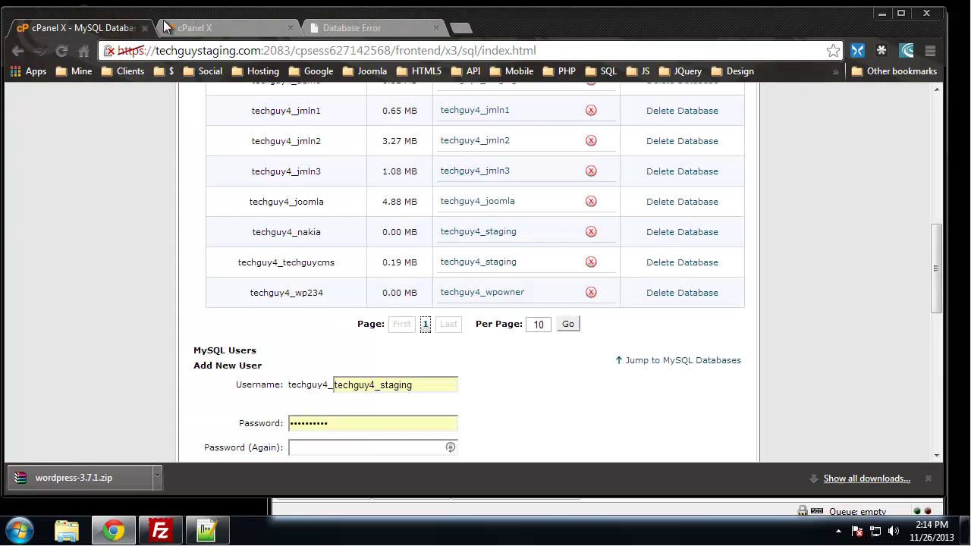
scroll(158, 196, "up", 1)
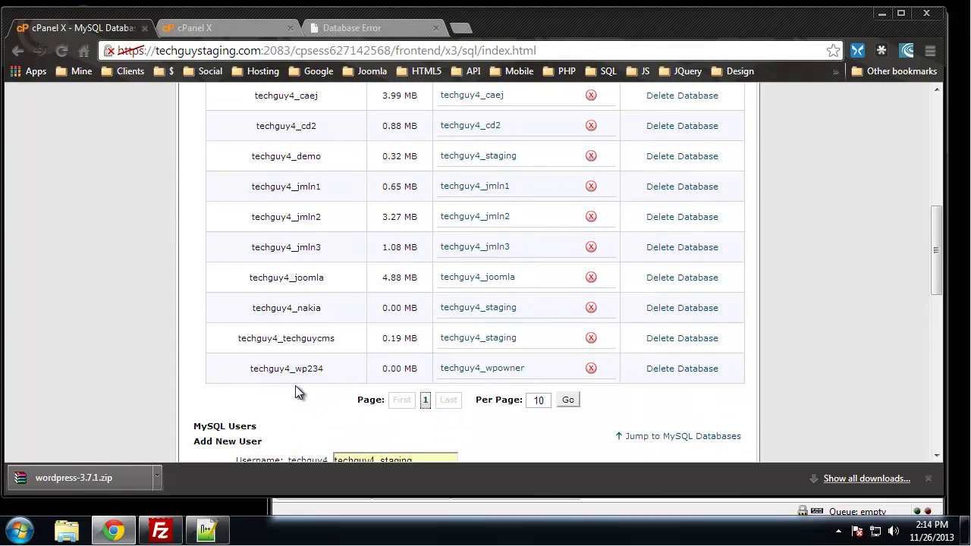
left_click_drag(276, 375, 295, 384)
scroll(529, 381, "up", 1)
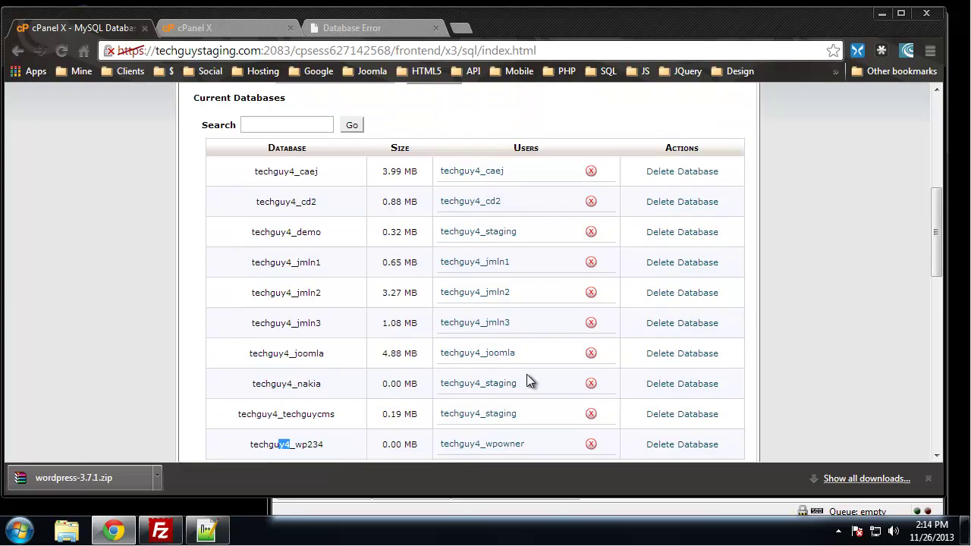
scroll(470, 311, "down", 2)
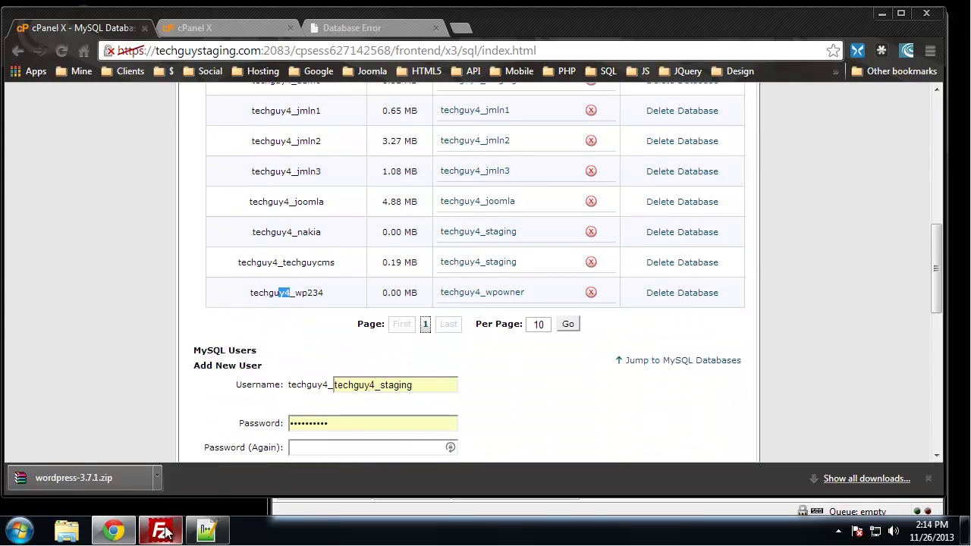
- Switch to FileZilla and download wp-config.php from the server's blog directory to the desktop, overwriting the existing copy
left_click(884, 17)
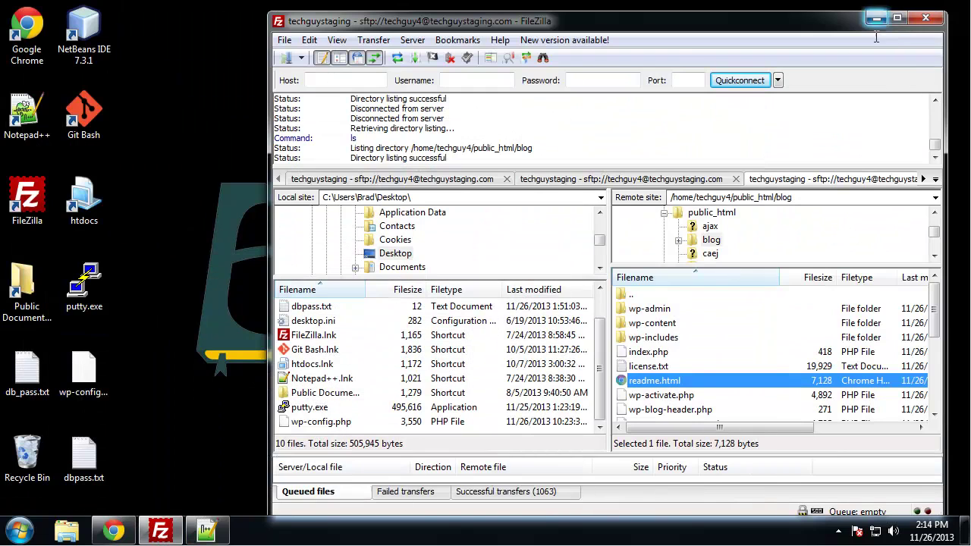
left_click(702, 362)
scroll(699, 365, "down", 2)
left_click_drag(699, 365, 205, 319)
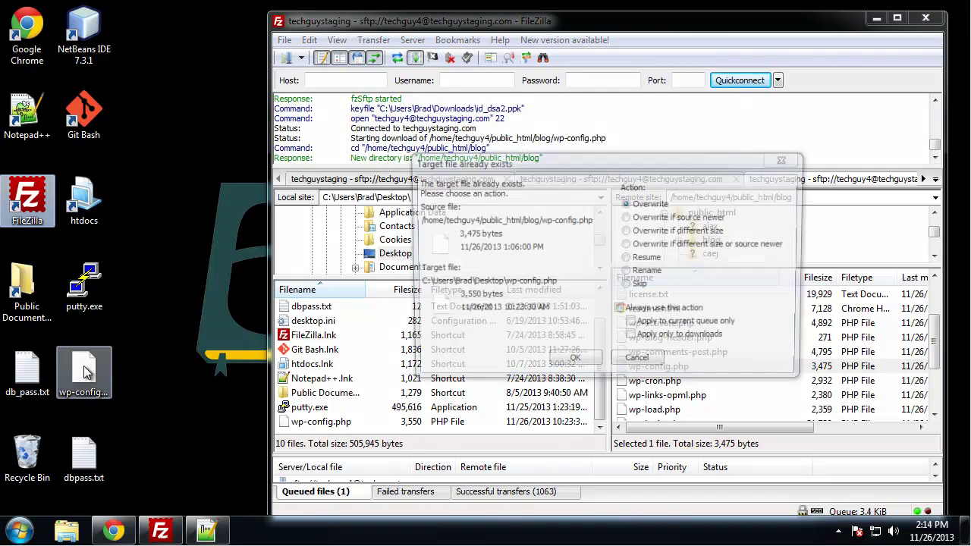
left_click(574, 363)
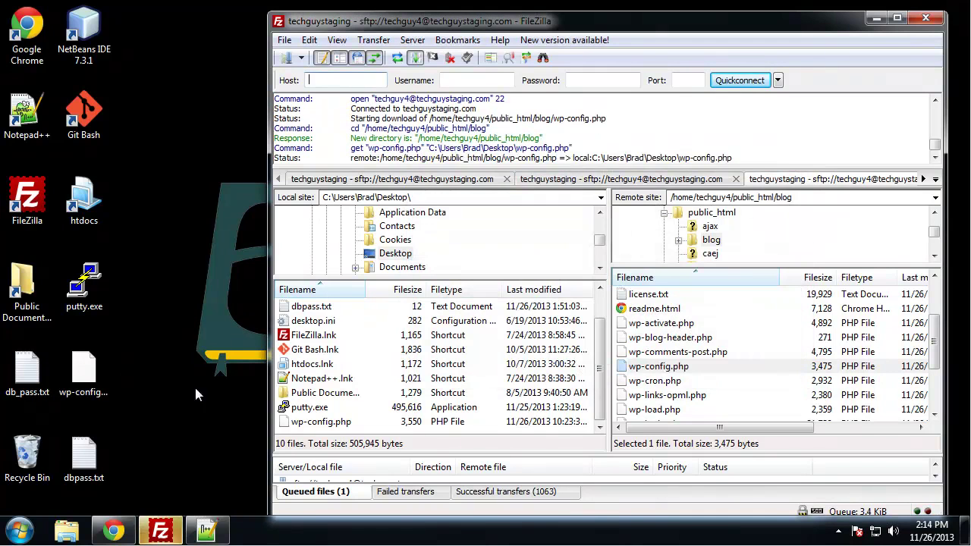
- Open the desktop's wp-config.php in Notepad++ and review its MySQL database name, user, password and host settings
right_click(83, 371)
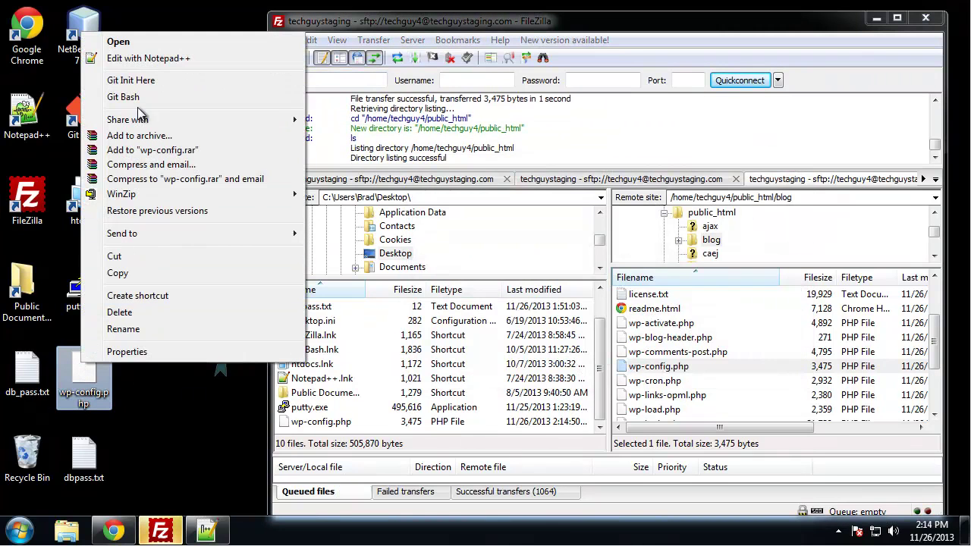
left_click(137, 60)
scroll(275, 284, "down", 3)
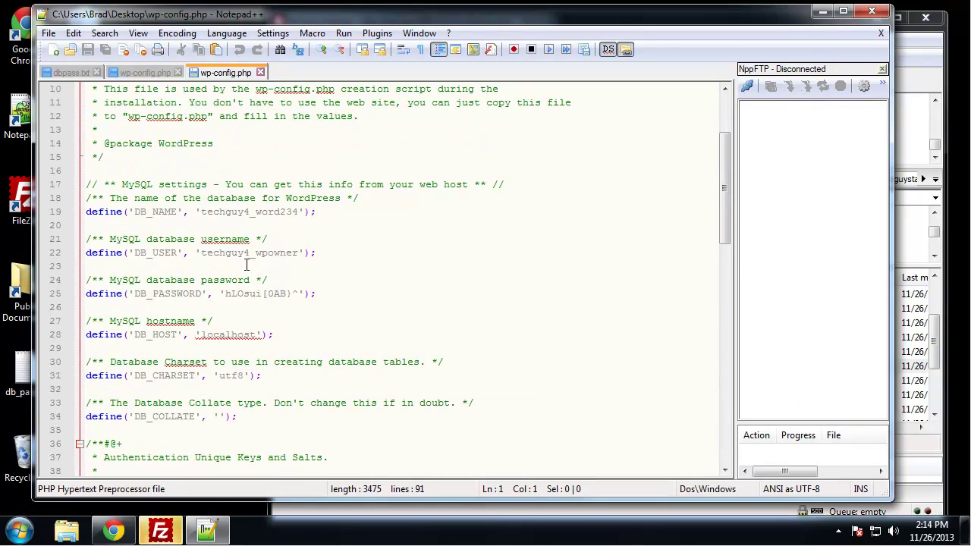
left_click(214, 270)
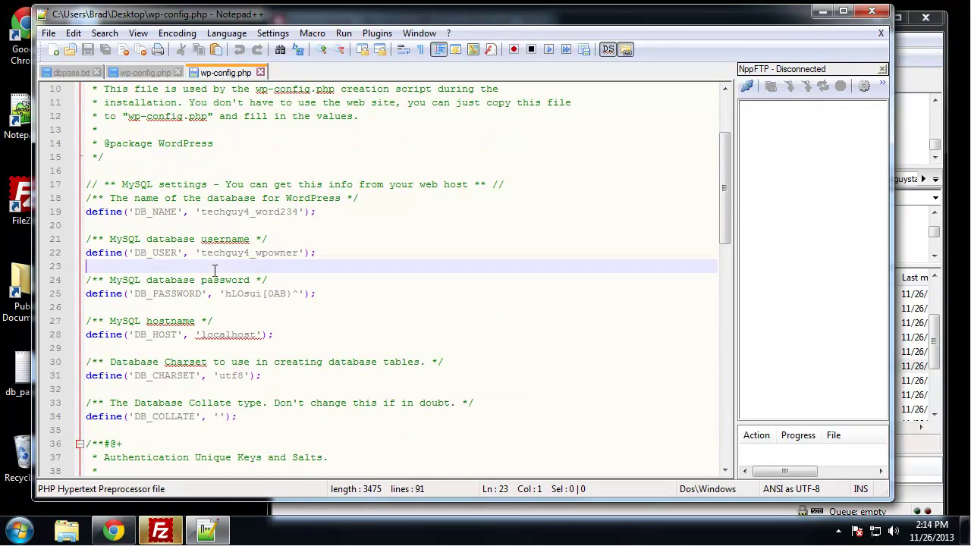
left_click(280, 227)
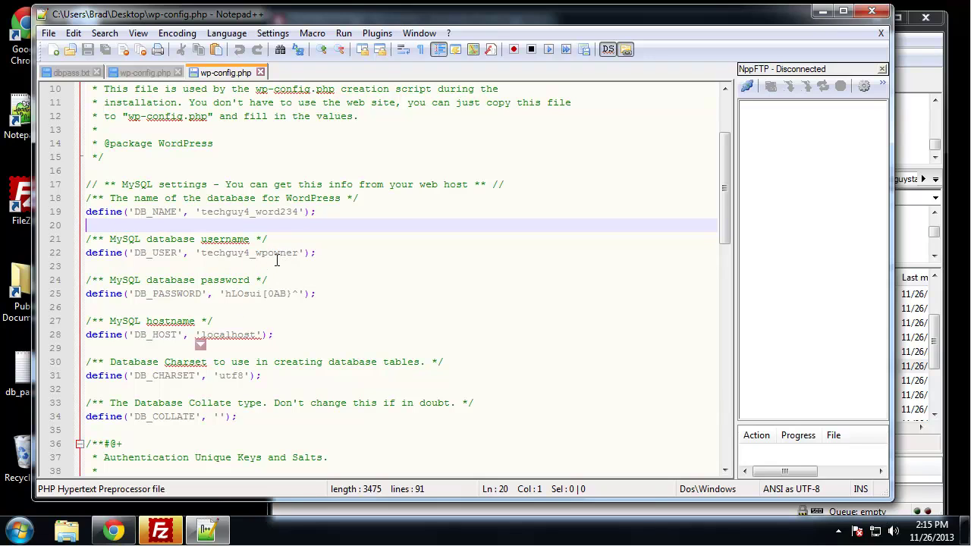
left_click(506, 235)
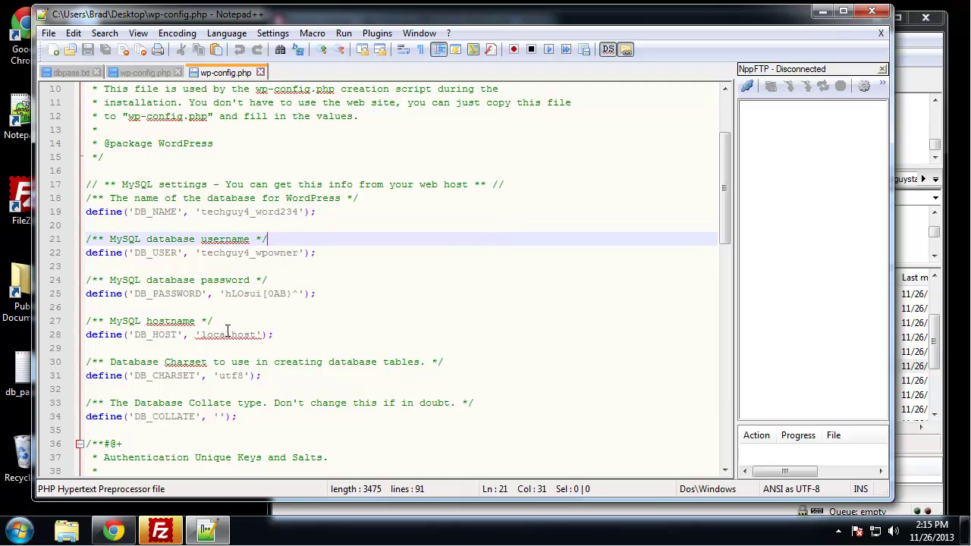
- Switch to Chrome and check the WordPress database's name and assigned user against the wp-config.php settings
left_click(113, 530)
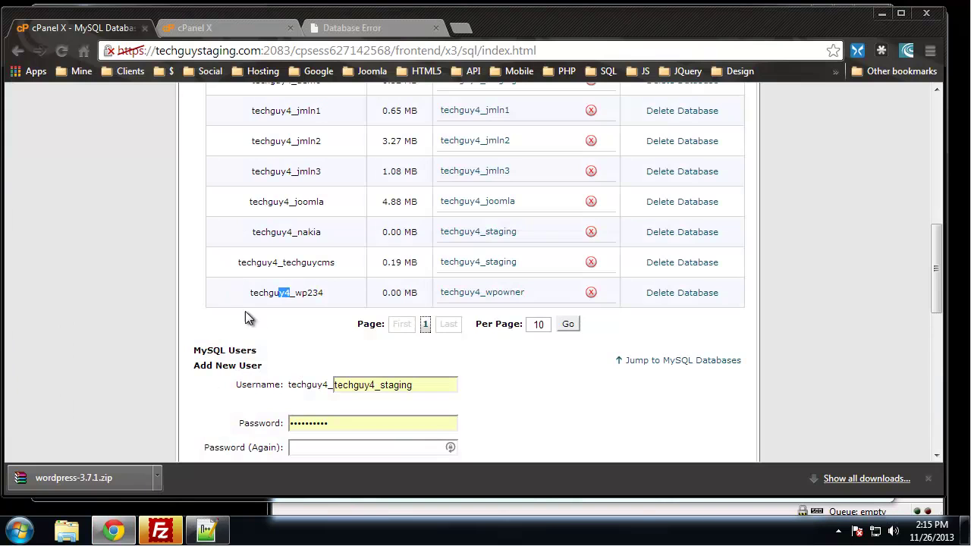
left_click(296, 341)
scroll(224, 346, "up", 3)
scroll(223, 345, "down", 4)
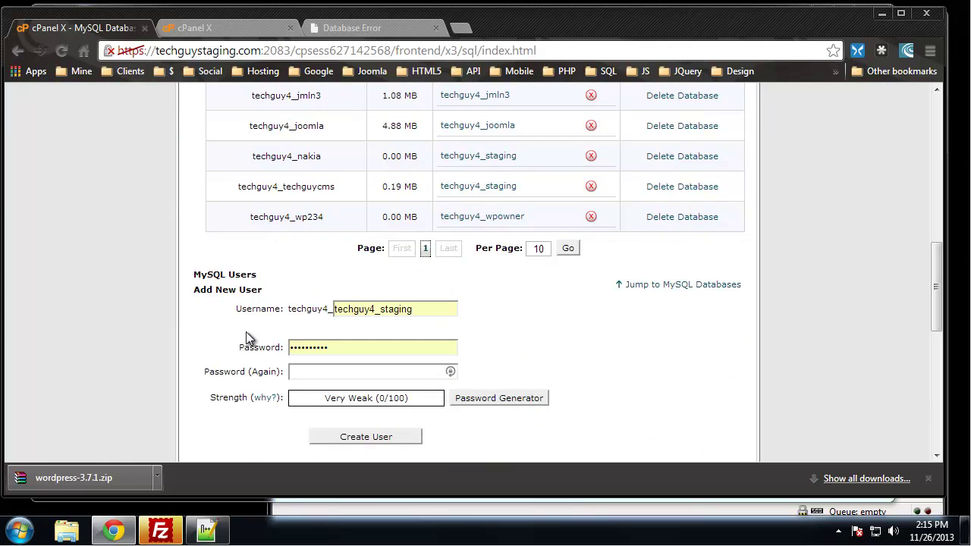
scroll(246, 331, "up", 2)
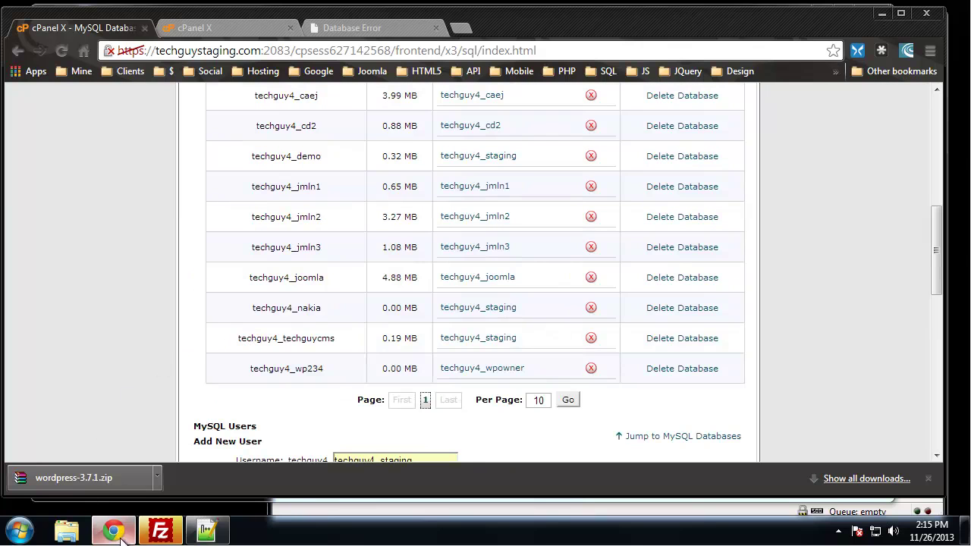
left_click(165, 537)
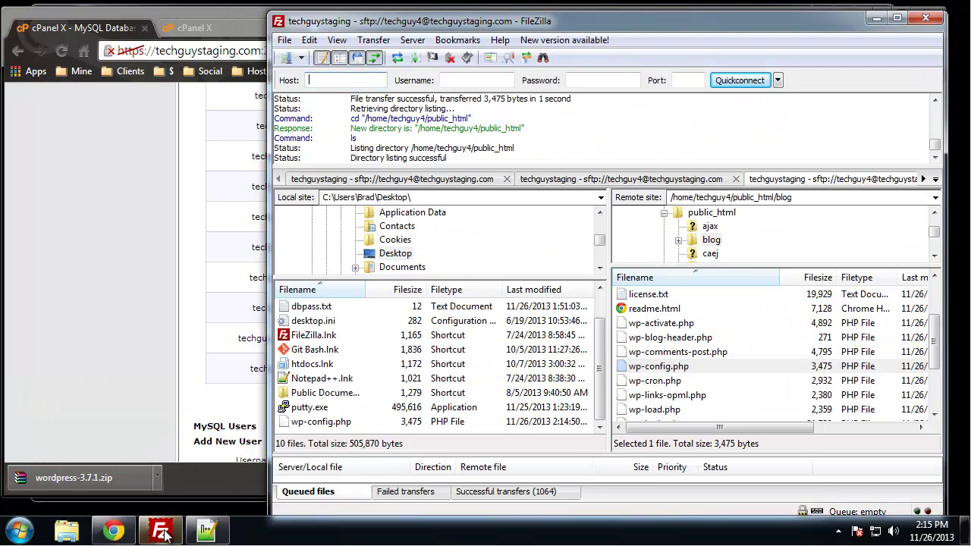
left_click(160, 255)
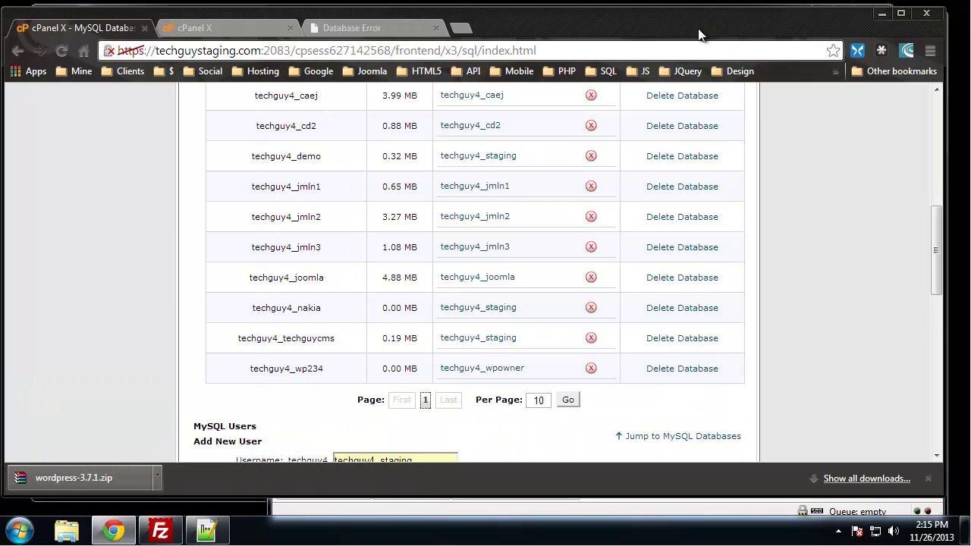
- Reload the blog page to recheck the database connection, and return to the cPanel MySQL database list
left_click(340, 27)
left_click(61, 51)
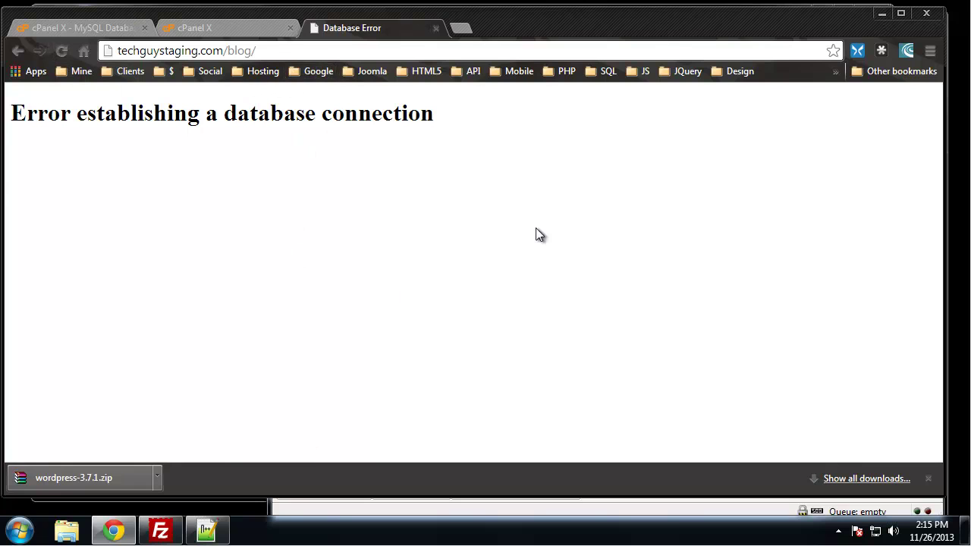
left_click(181, 28)
left_click(95, 31)
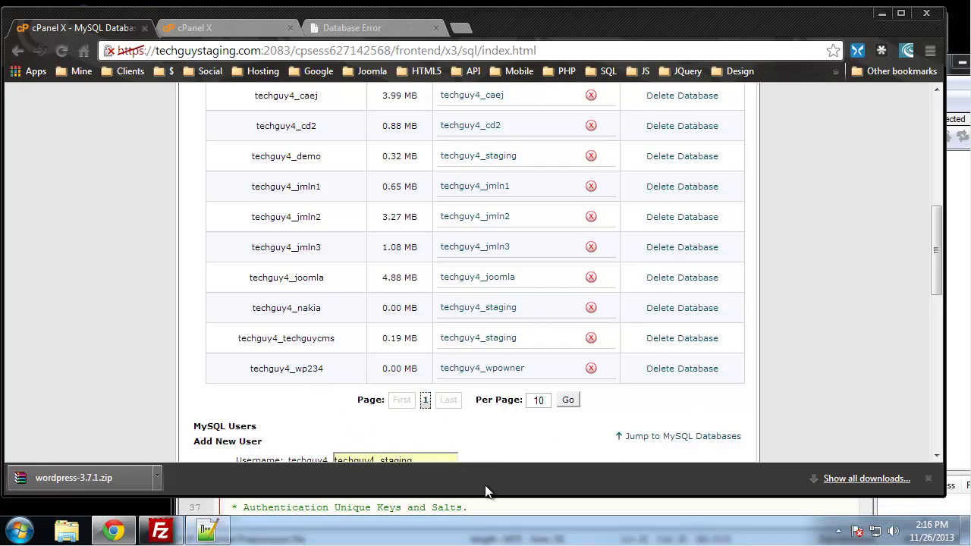
- Switch to Notepad++, set DB_NAME in wp-config.php to techguy4_wp234, and save the file
left_click(504, 507)
left_click(449, 354)
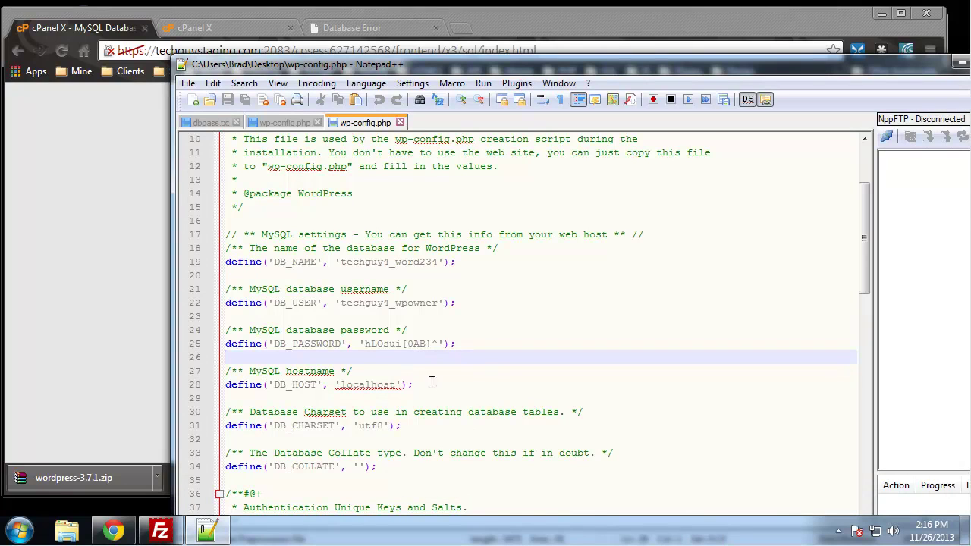
left_click(402, 277)
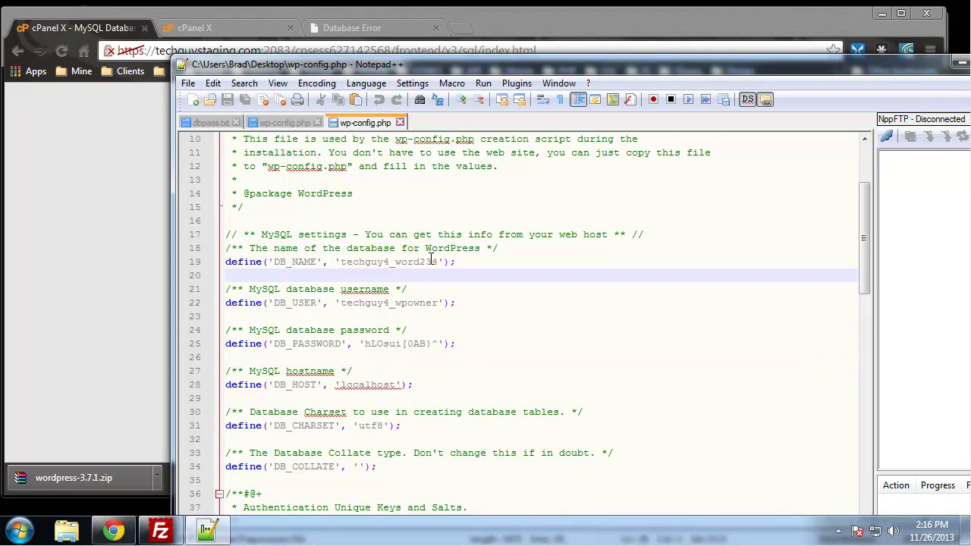
left_click_drag(419, 262, 395, 261)
type("wp")
left_click(535, 315)
key("ctrl+s")
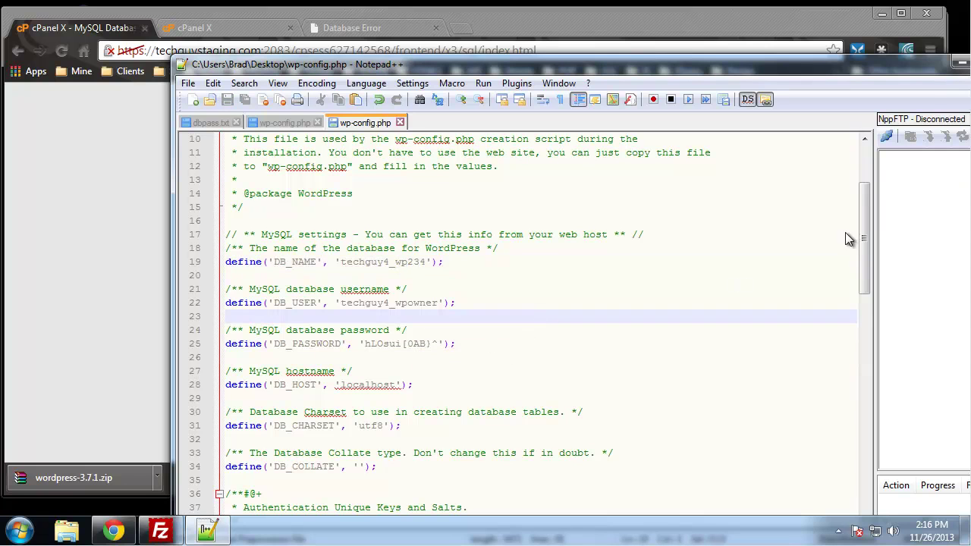
- Upload the edited wp-config.php from the desktop to the server's blog directory in FileZilla, overwriting the existing file
left_click(955, 65)
left_click(882, 12)
left_click_drag(83, 373, 703, 392)
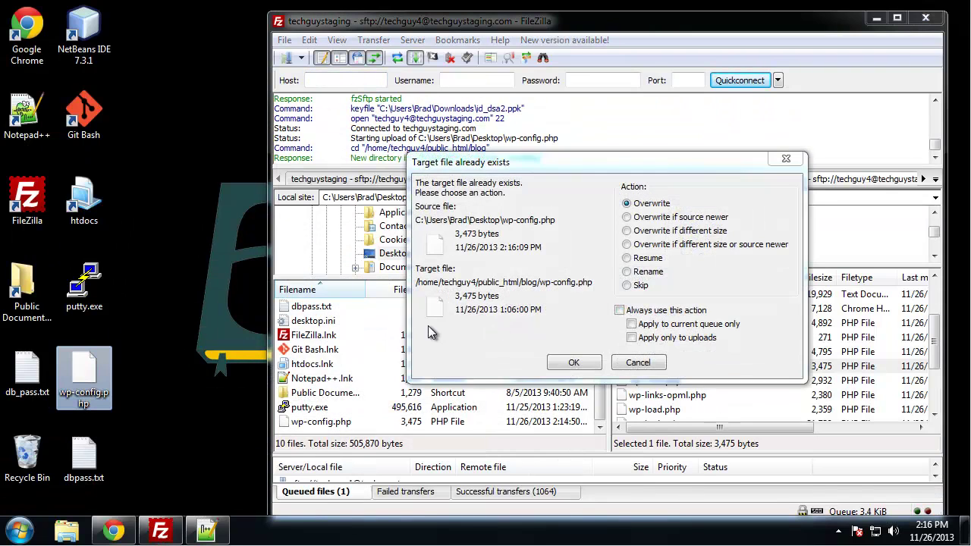
left_click(573, 362)
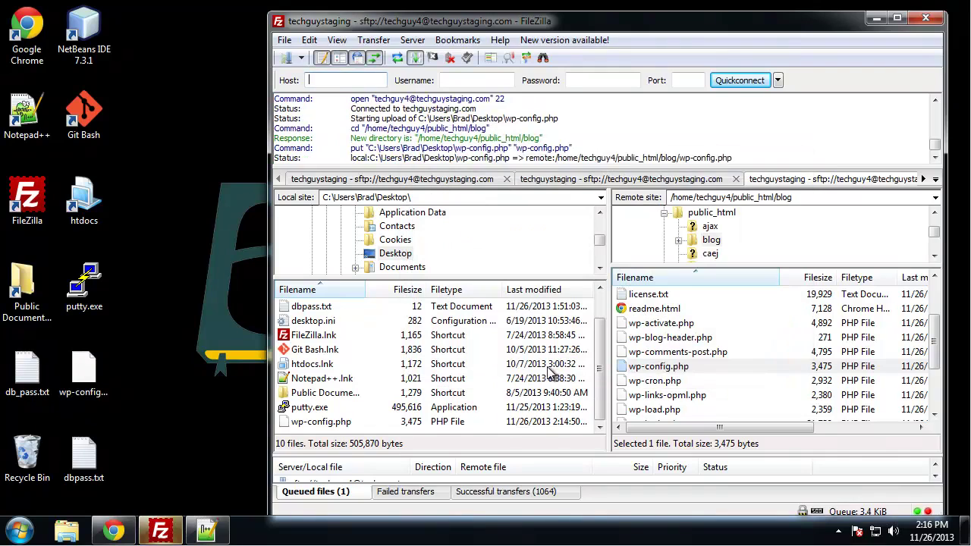
- Switch to Chrome and reload techguystaging.com/blog to bring up the WordPress installation page
left_click(114, 531)
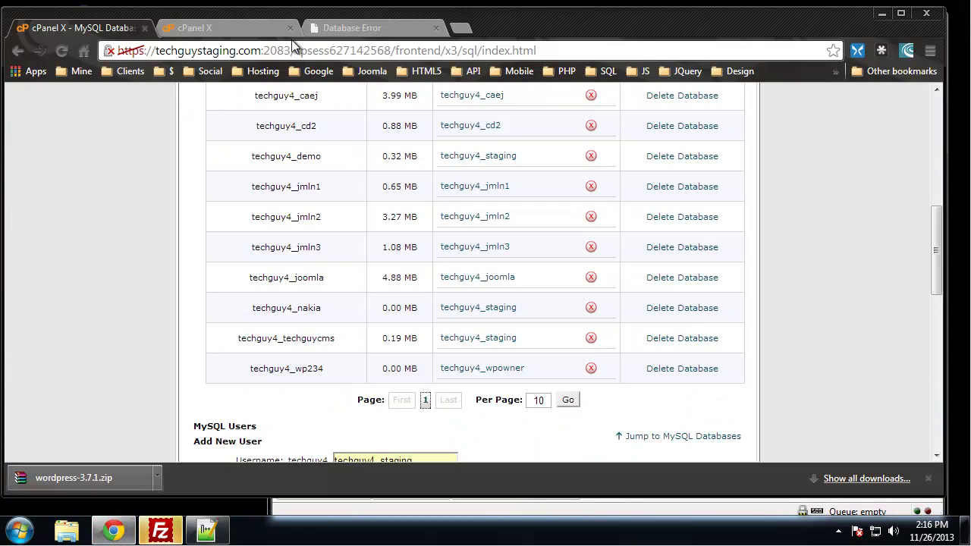
left_click(348, 29)
left_click(62, 50)
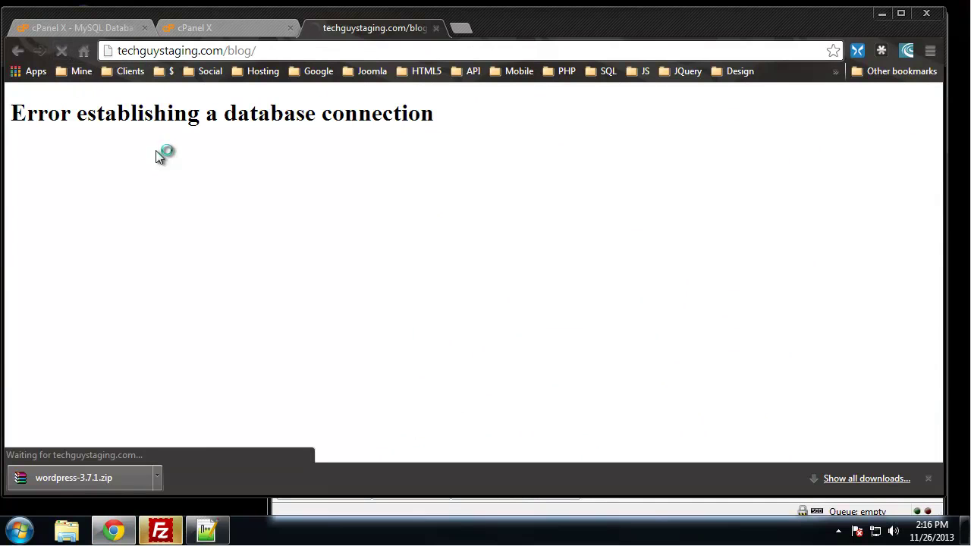
scroll(132, 182, "down", 2)
scroll(118, 205, "up", 2)
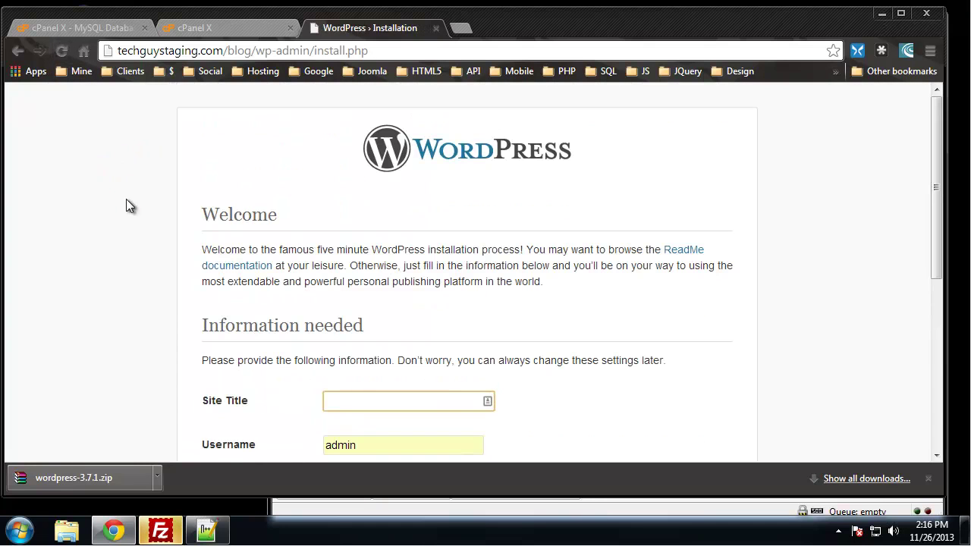
- Set the site title to Wordpress Blog and replace the default username with the administrator's own username
scroll(192, 215, "down", 1)
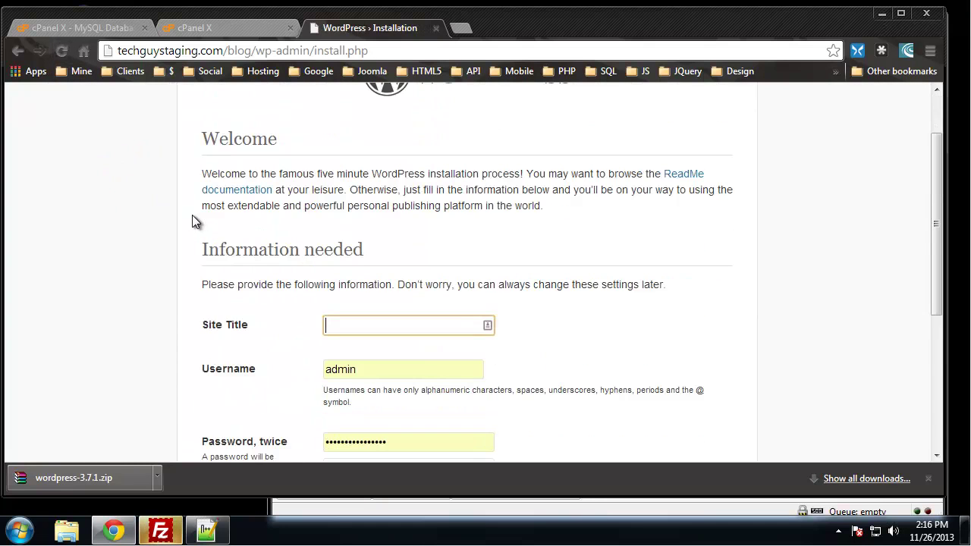
scroll(186, 212, "down", 3)
scroll(182, 204, "up", 2)
left_click(365, 251)
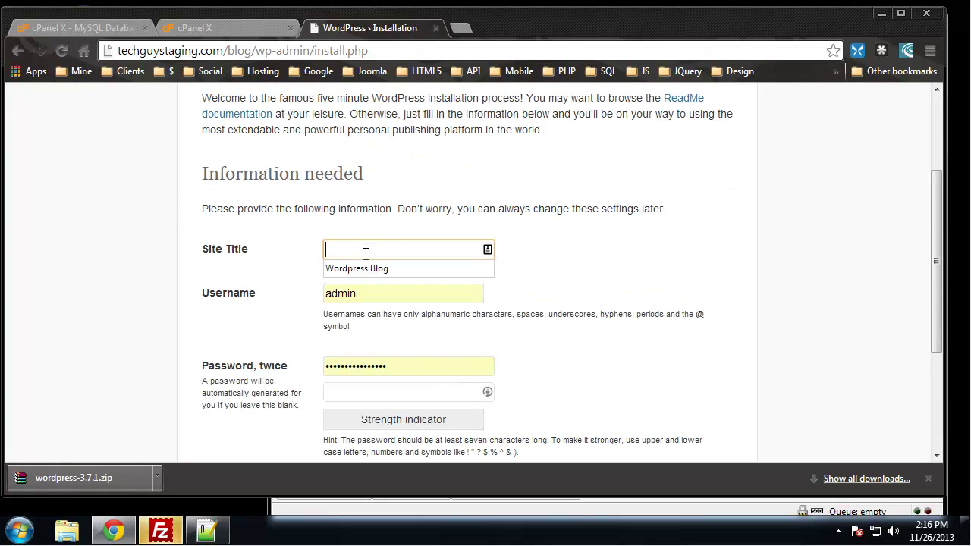
left_click(386, 268)
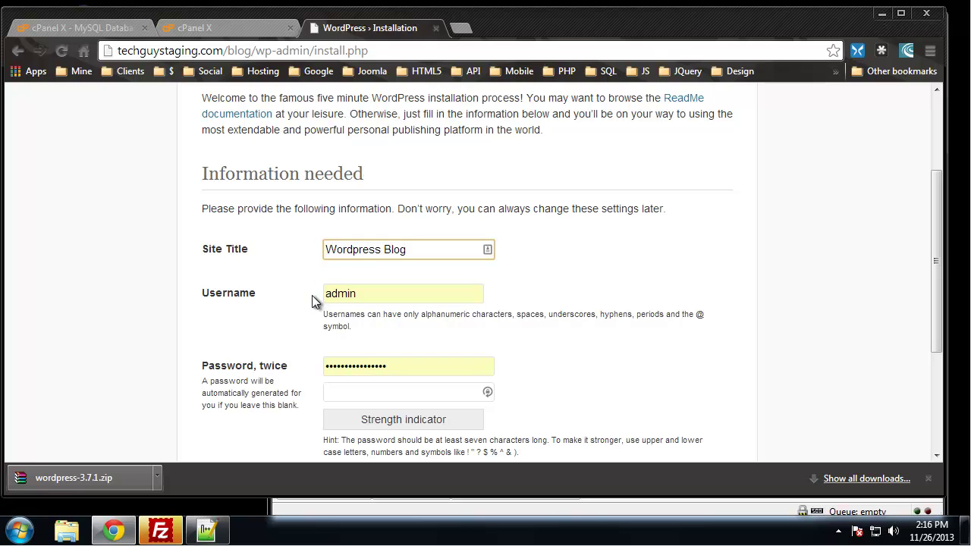
left_click(388, 294)
left_click_drag(388, 294, 303, 293)
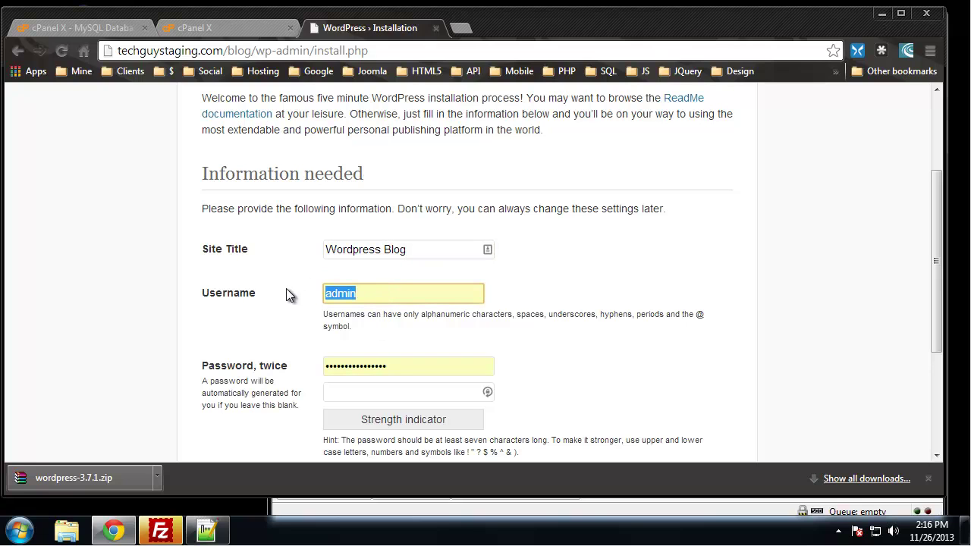
type("BradT")
- Try to enter the administrator password and its confirmation in the WordPress installation form
left_click(355, 366)
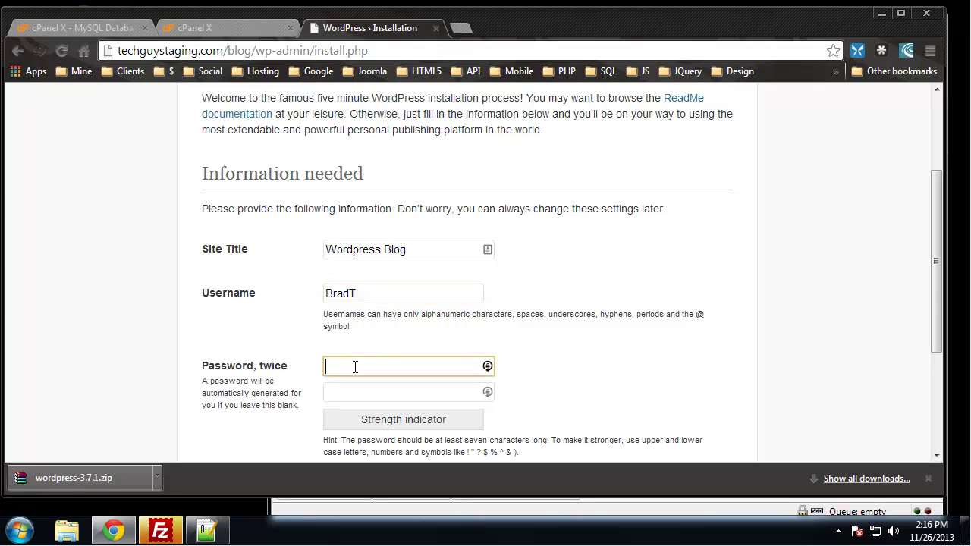
scroll(389, 428, "down", 3)
scroll(301, 223, "up", 1)
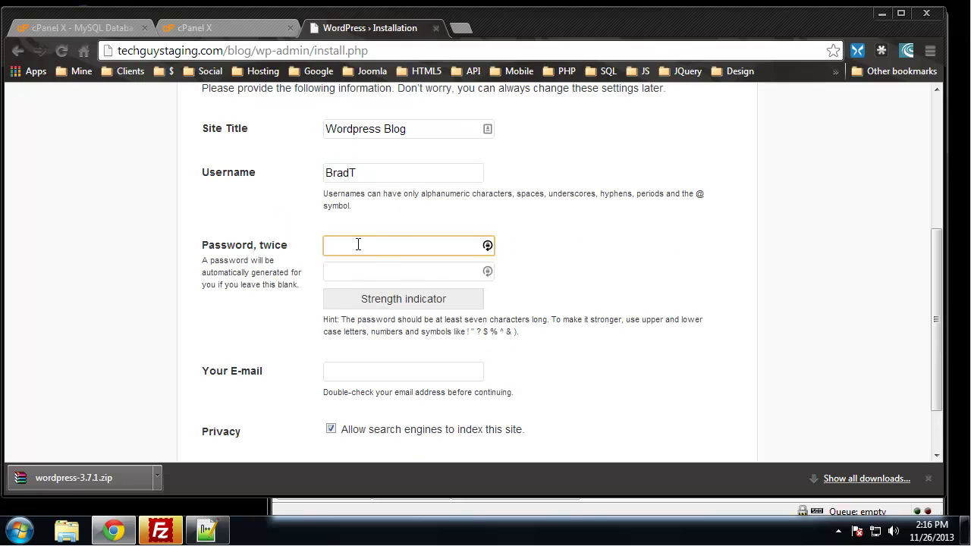
type("••")
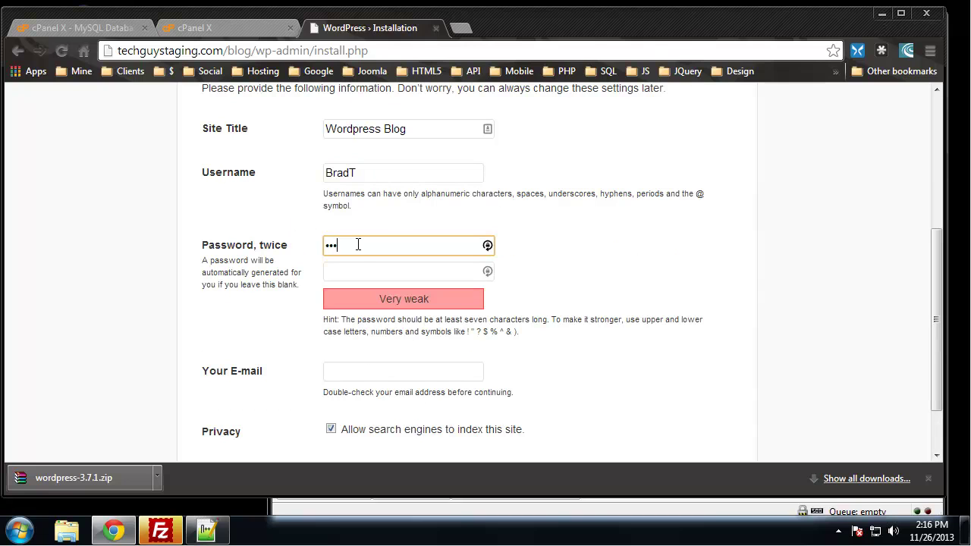
type("•••••")
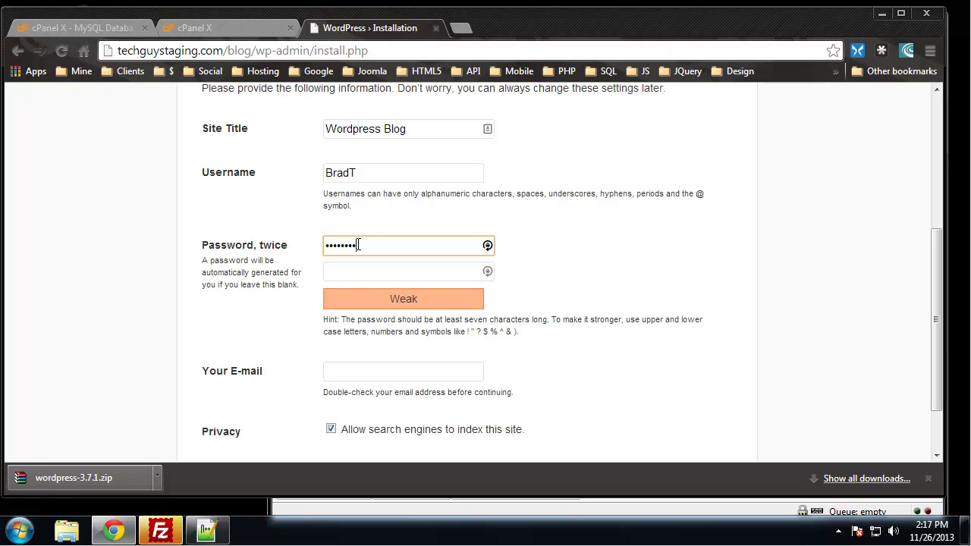
type("•")
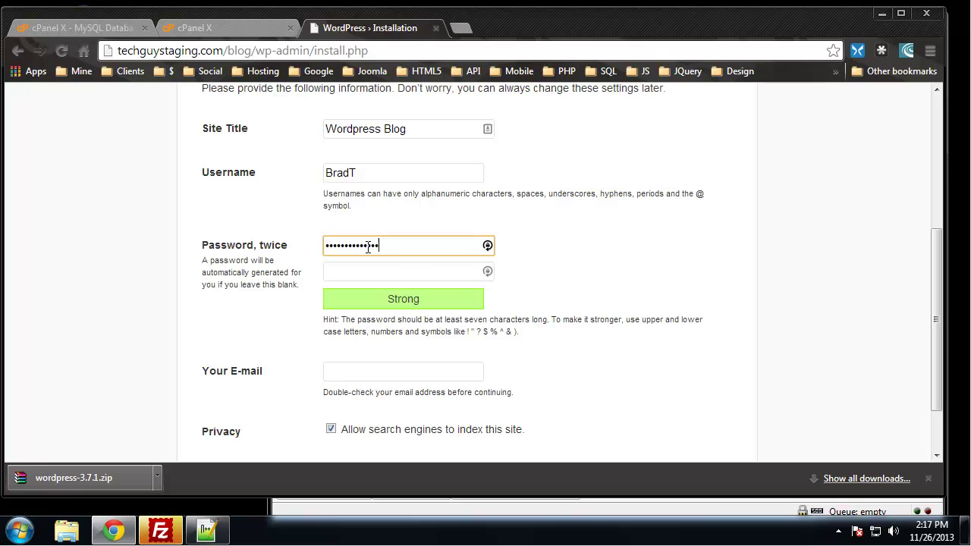
left_click(416, 279)
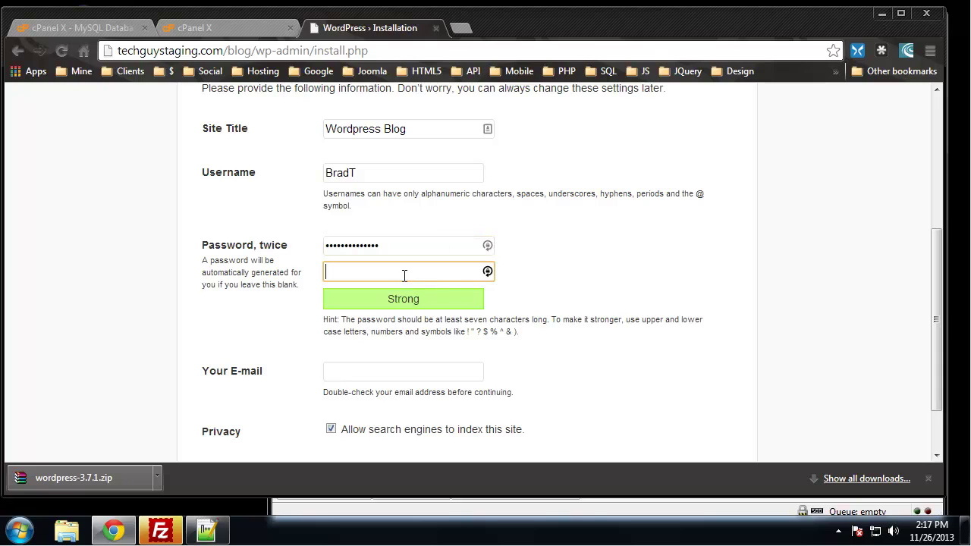
type("•••••••")
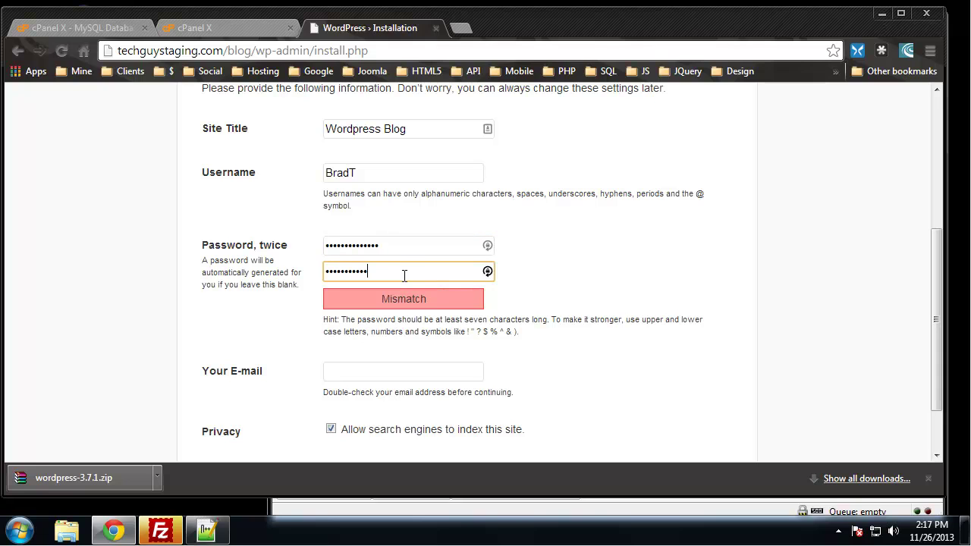
- Re-enter the administrator password in both the confirmation field and the first password field so that they match
left_click(661, 319)
left_click_drag(403, 272, 306, 270)
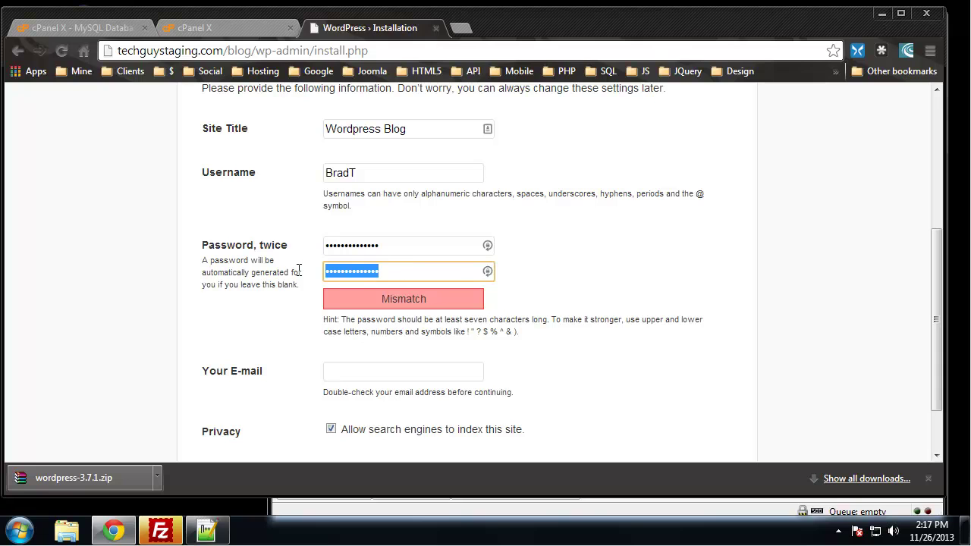
type("••")
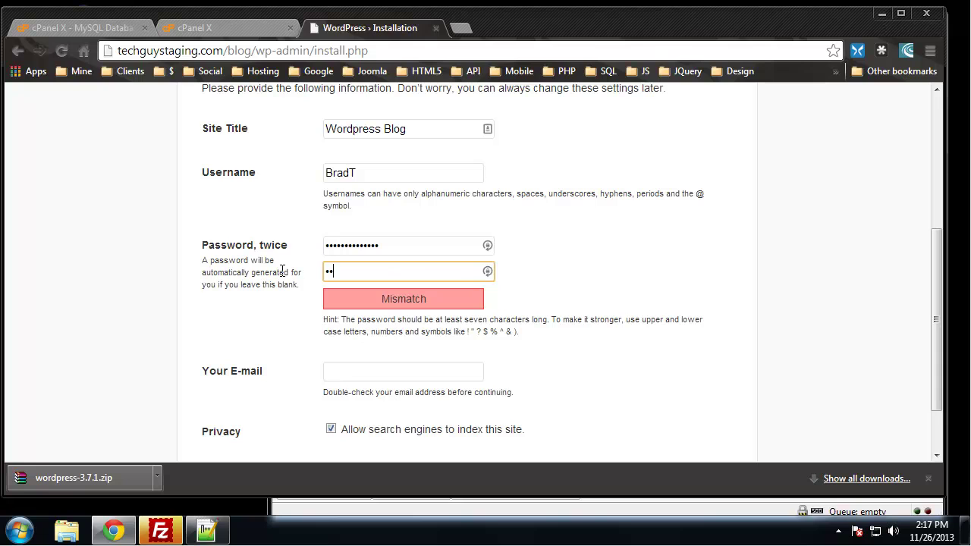
type("••••••")
left_click(415, 246)
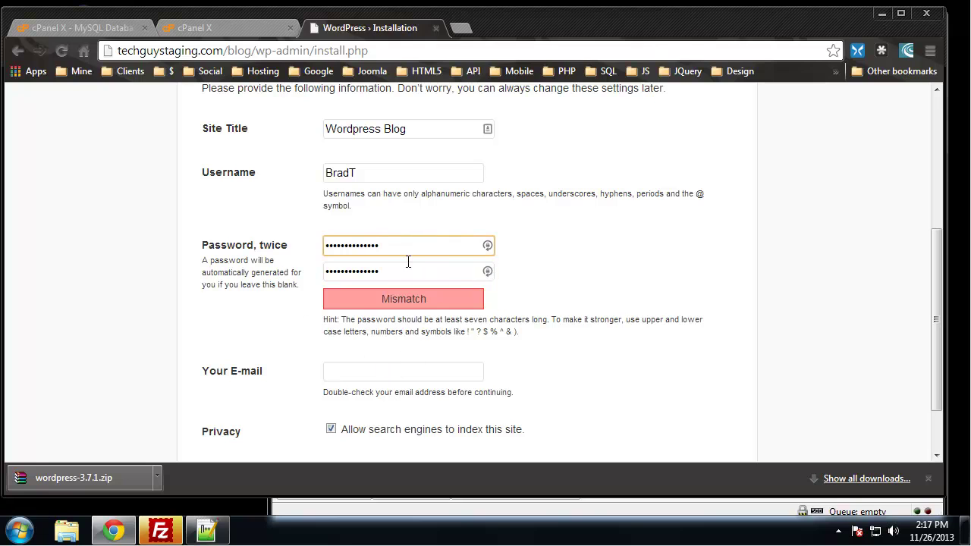
left_click_drag(380, 245, 269, 239)
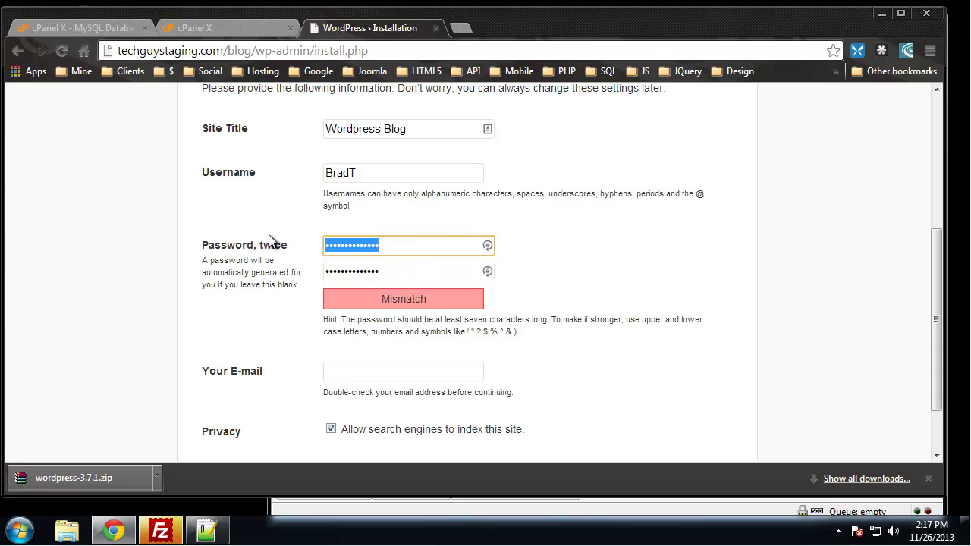
type("••••••")
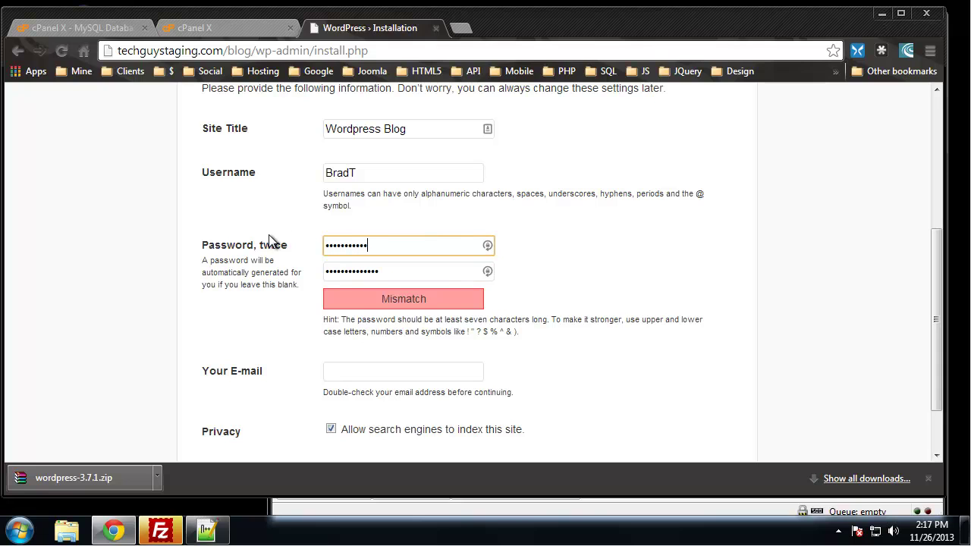
type("••••••••")
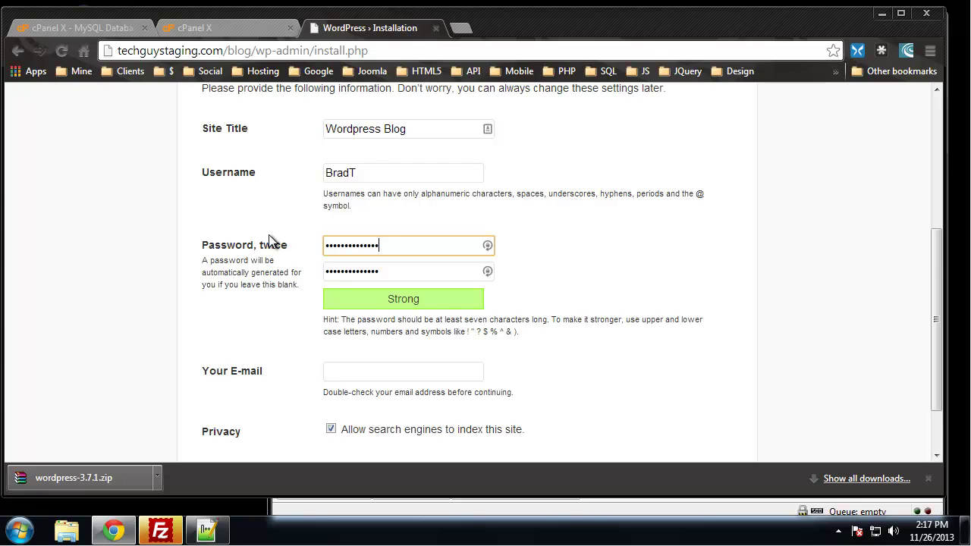
left_click(624, 285)
- Fill in the administrator's e-mail address and submit the form to install WordPress
scroll(540, 339, "down", 1)
left_click(375, 295)
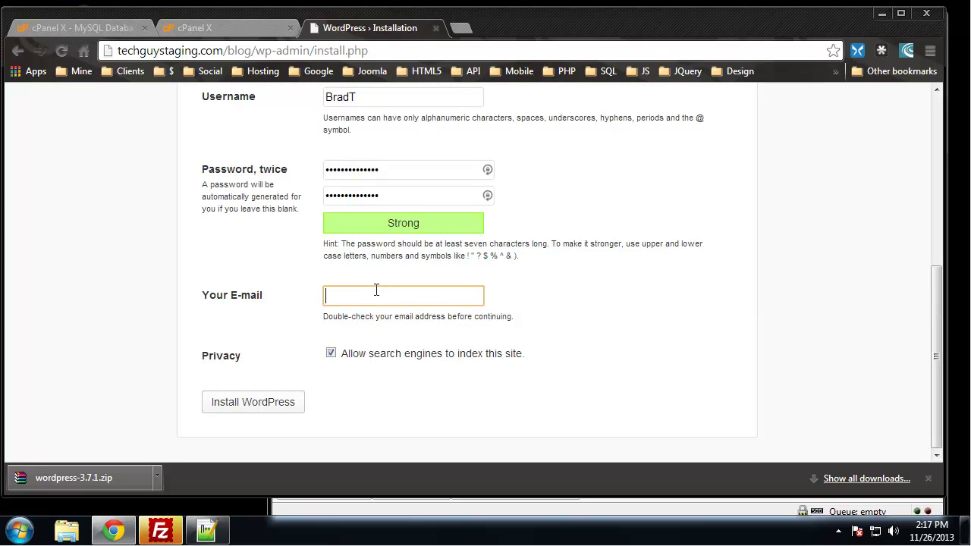
type("t")
left_click(385, 316)
left_click(458, 415)
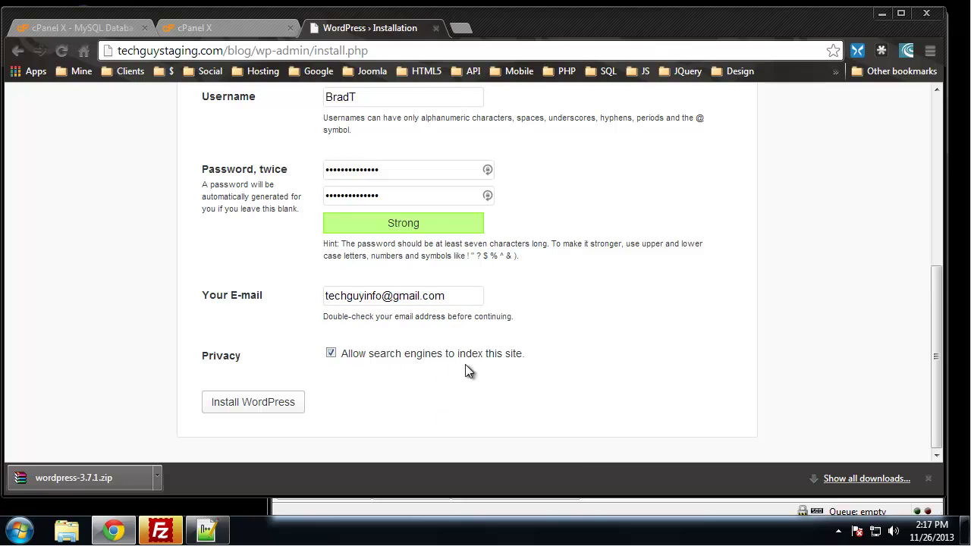
left_click(250, 408)
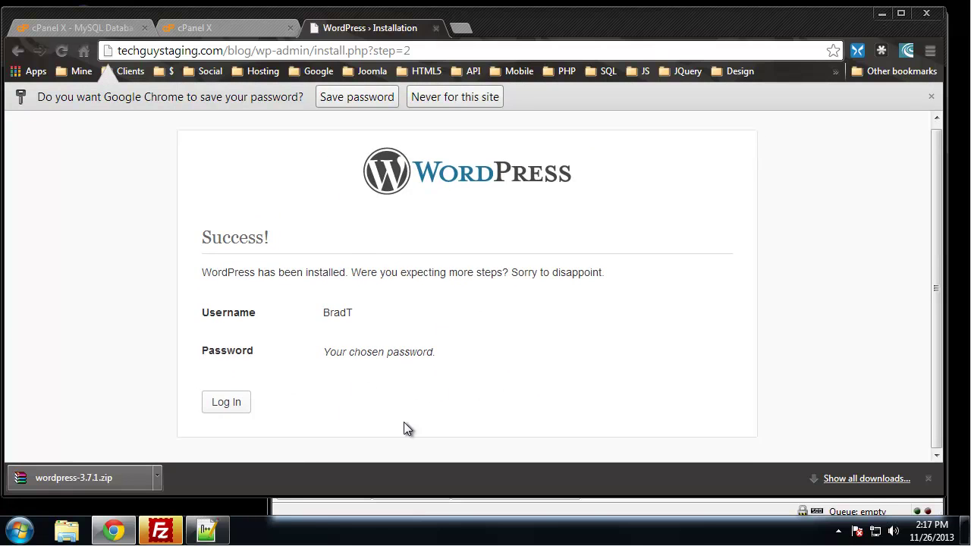
- Log in to the new WordPress site with the administrator's username and password, with Remember Me enabled
left_click(228, 405)
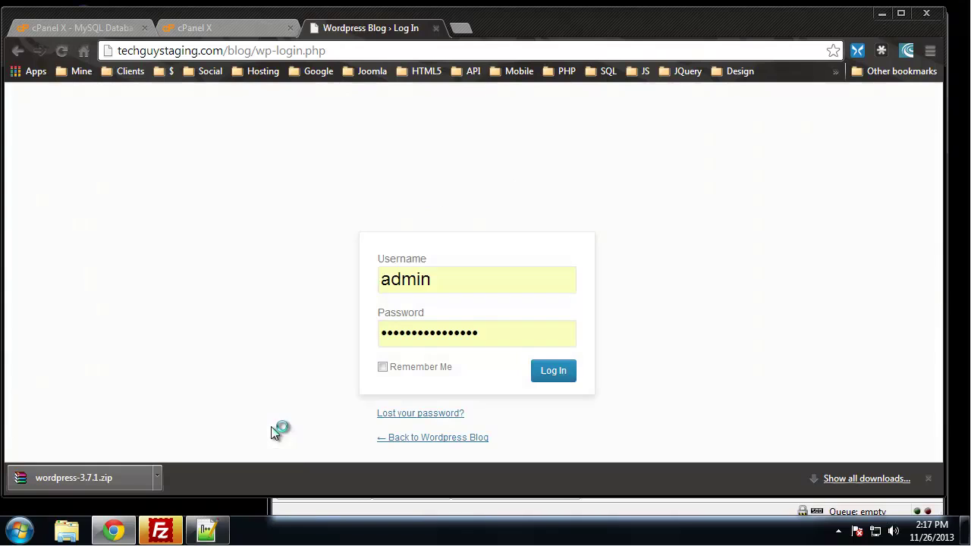
left_click(440, 279)
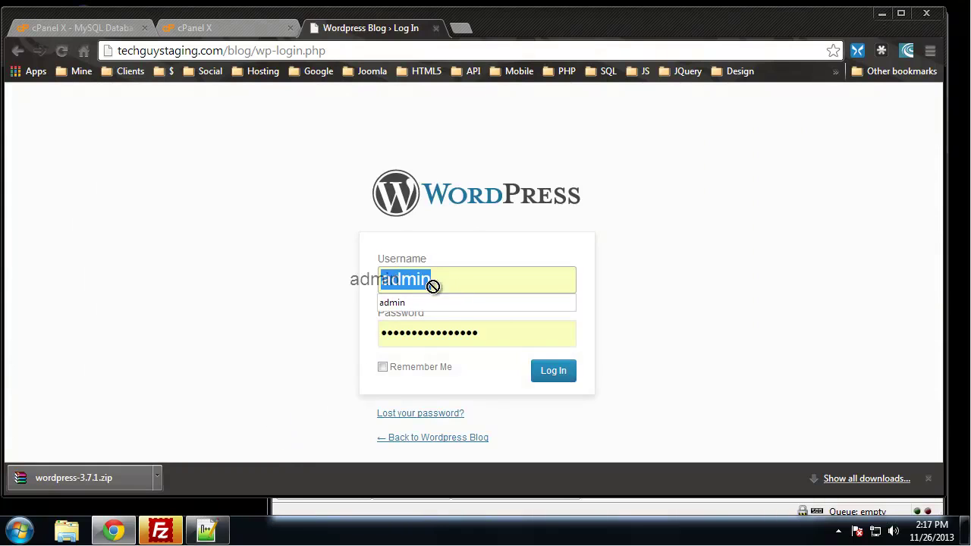
type("BradT")
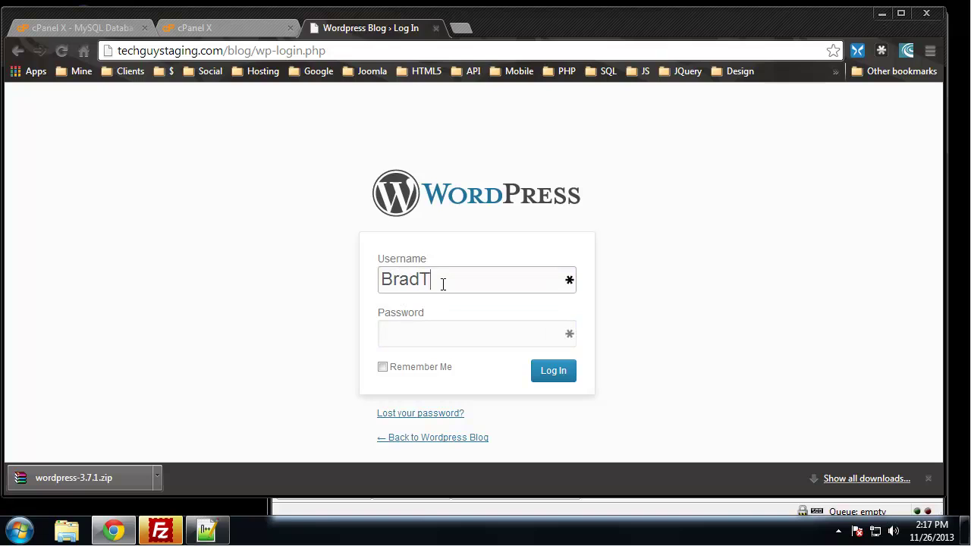
key("Tab")
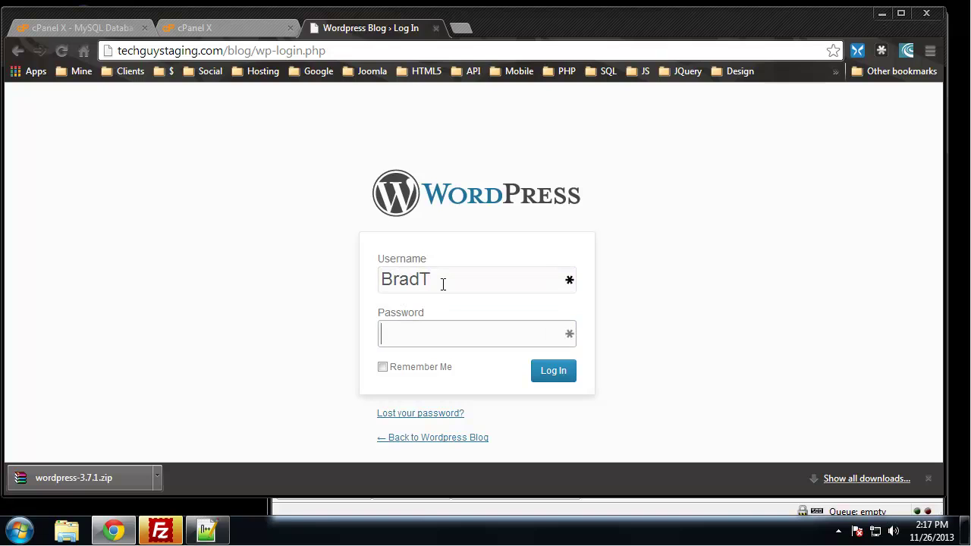
type("••")
left_click(382, 367)
left_click(561, 371)
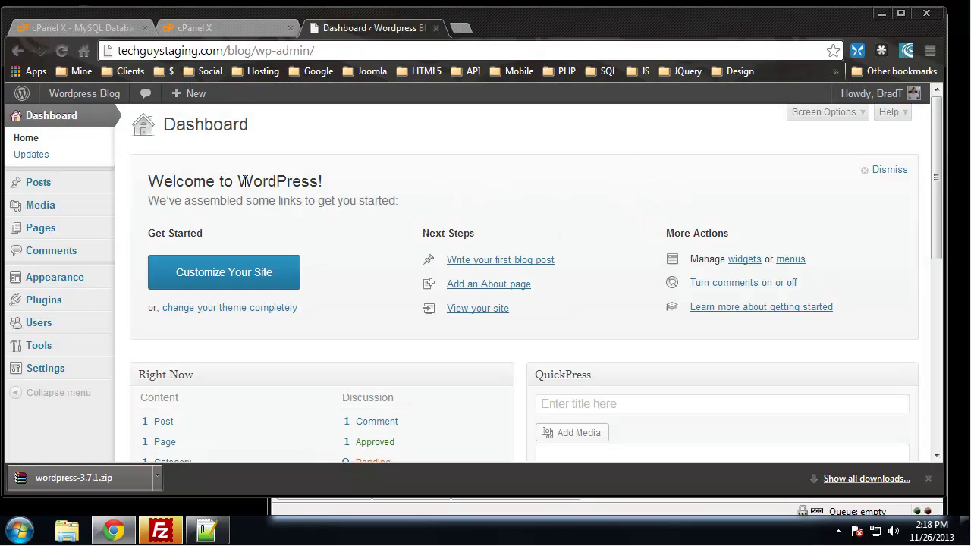
- Open the live blog in a new tab, look over its front page, and return to the WordPress dashboard
mouse_move(73, 98)
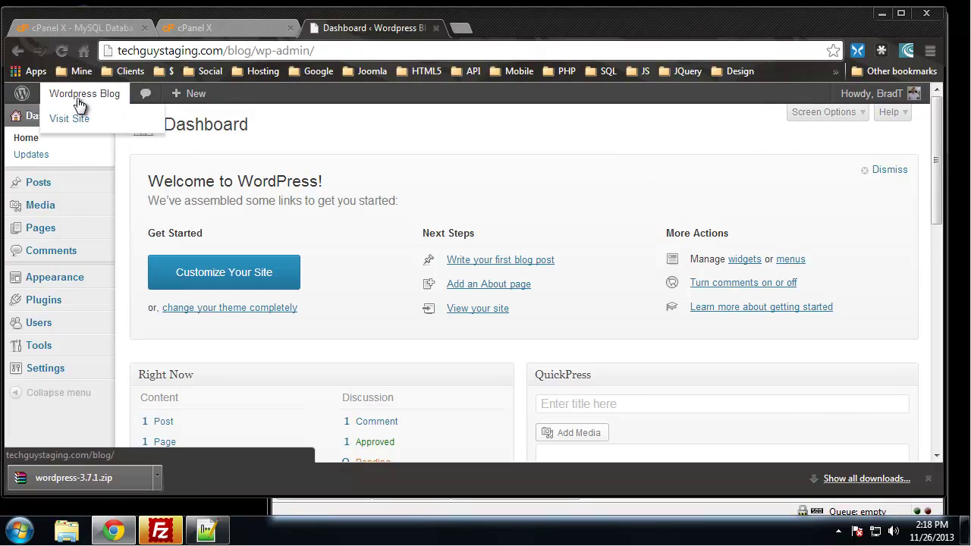
right_click(62, 120)
left_click(107, 124)
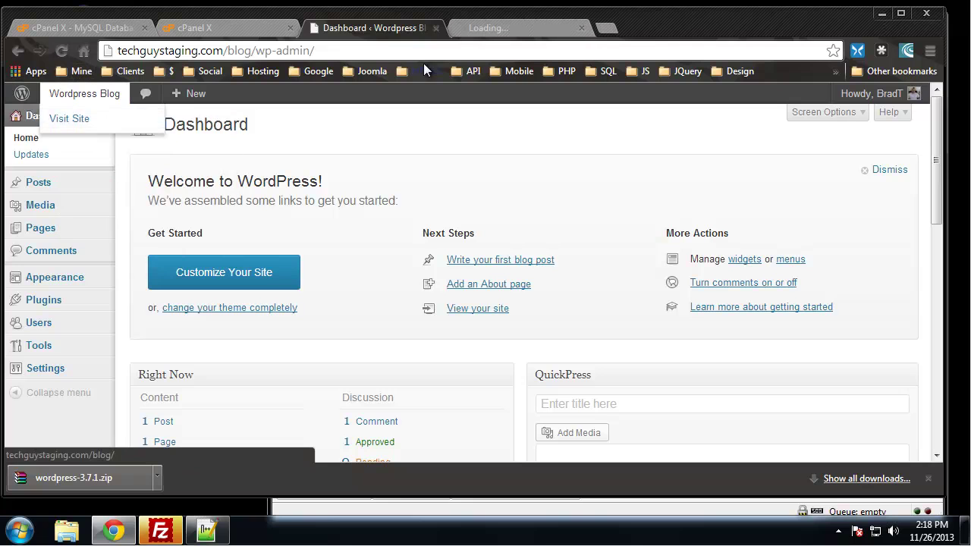
left_click(510, 28)
scroll(607, 175, "down", 5)
scroll(595, 167, "down", 1)
scroll(599, 174, "up", 5)
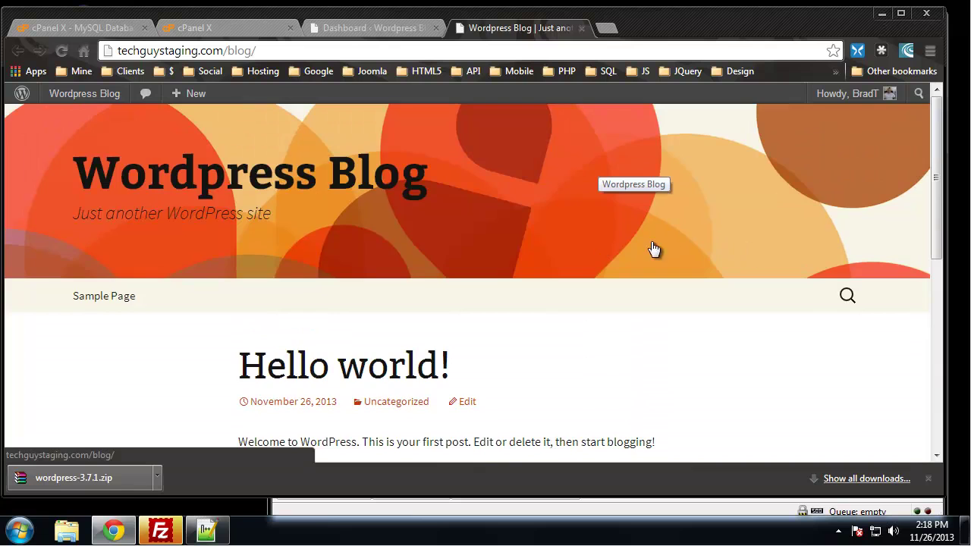
scroll(243, 288, "down", 3)
scroll(243, 288, "up", 3)
left_click(352, 28)
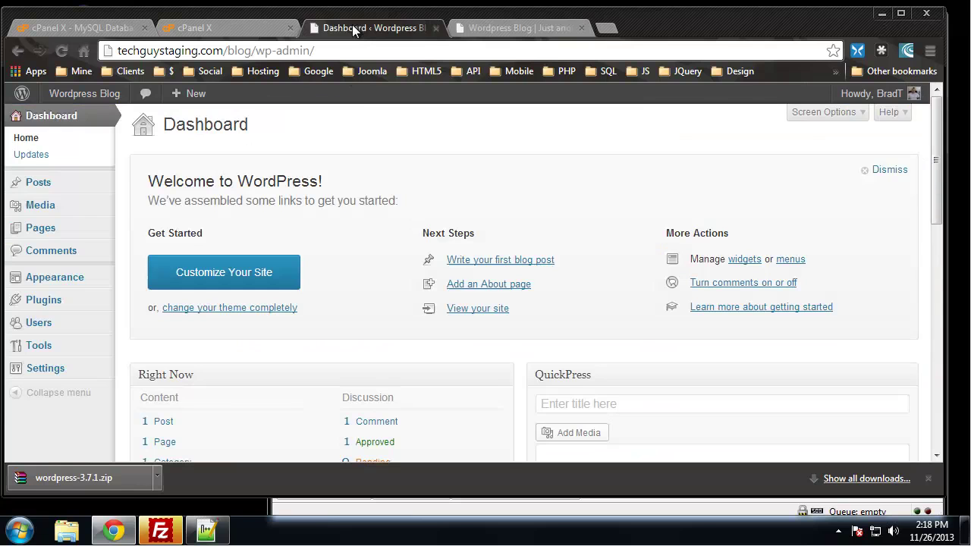